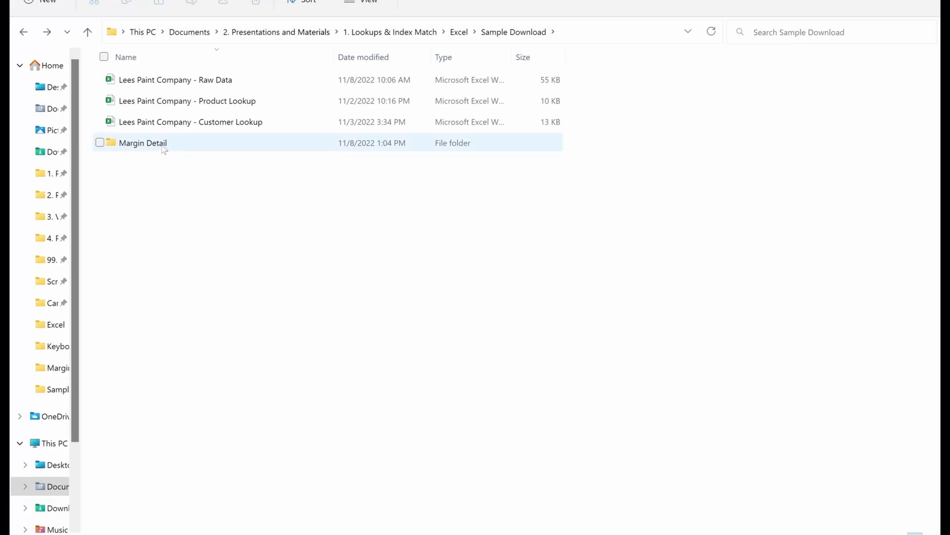
Open the Lees Paint Company - Margin Detail workbook from the Margin Detail folder and go to the start of its sheet
double_click(163, 147)
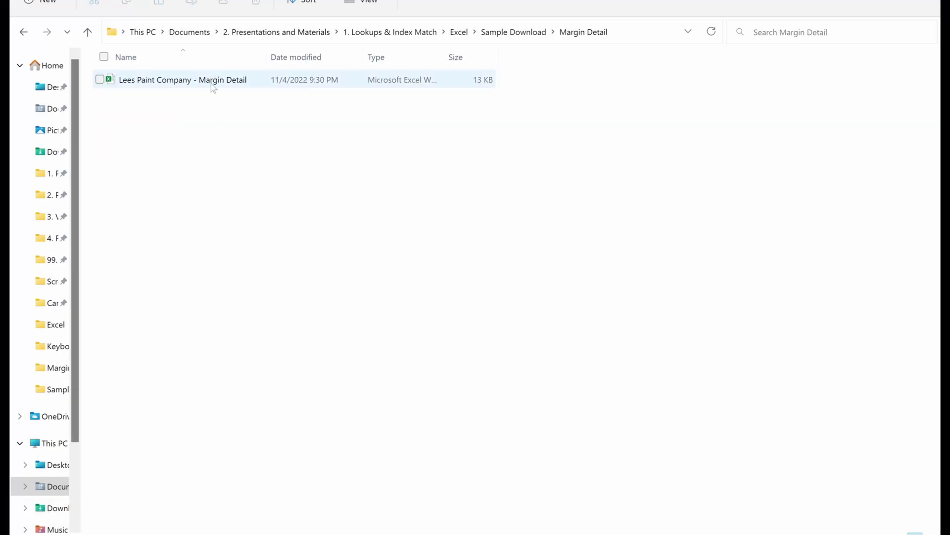
double_click(213, 84)
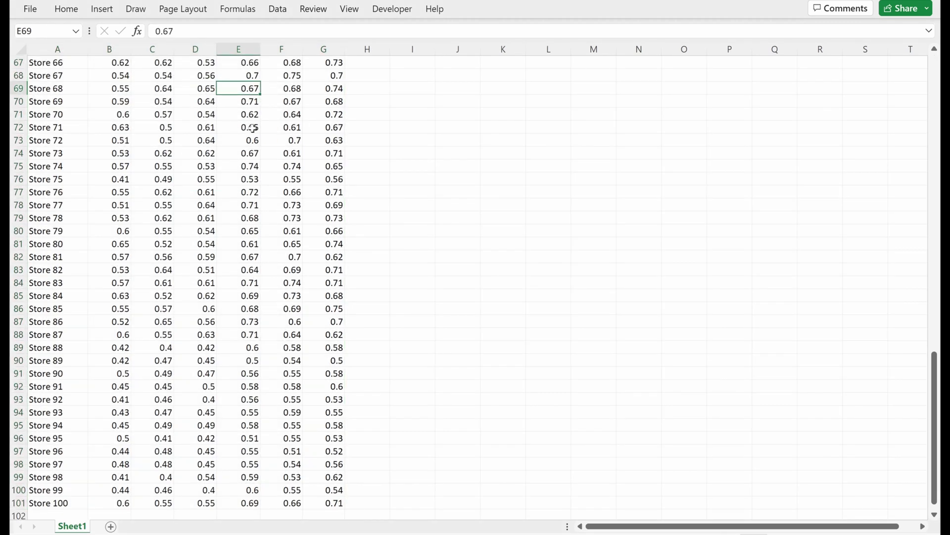
key("ctrl+Home")
key("Right")
key("Down")
key("ctrl+Home")
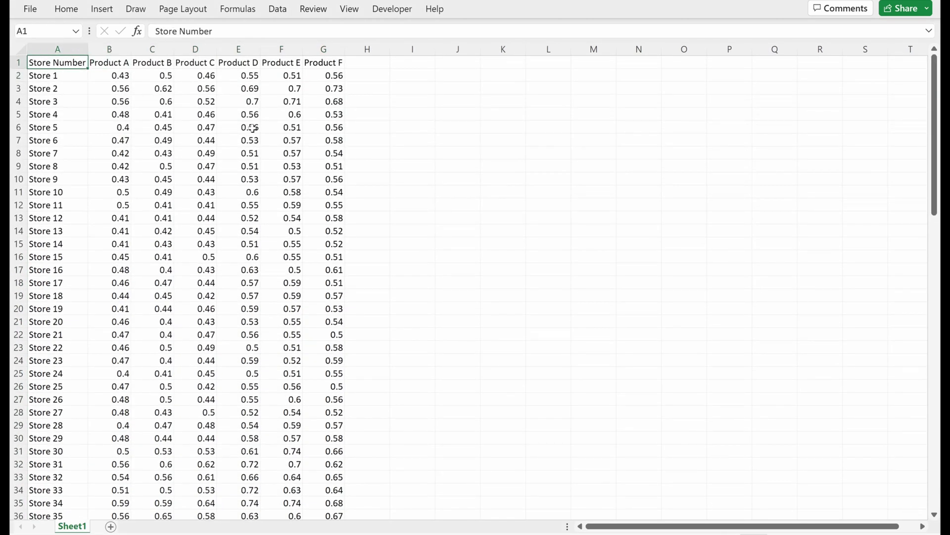
Examine the margin table's store rows and its product columns, checking the Store 1 margins for Product A and Product B
key("Down")
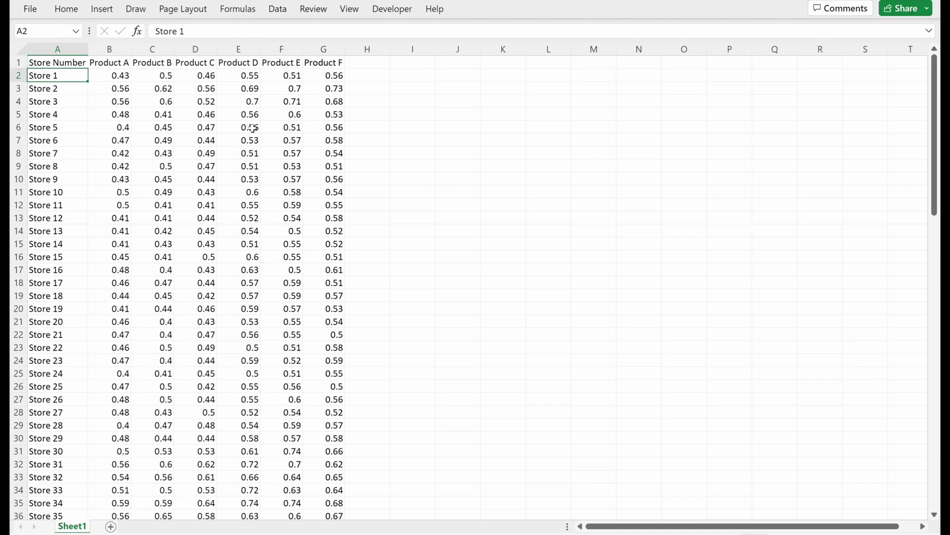
key("ctrl+shift+Right")
key("Right")
key("Up")
key("ctrl+shift+Down")
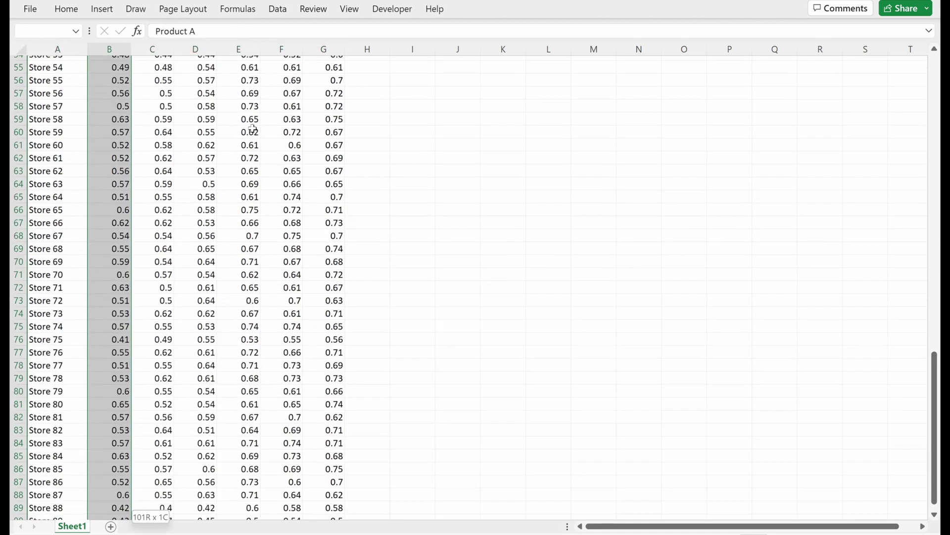
key("Up")
key("Down")
key("Left")
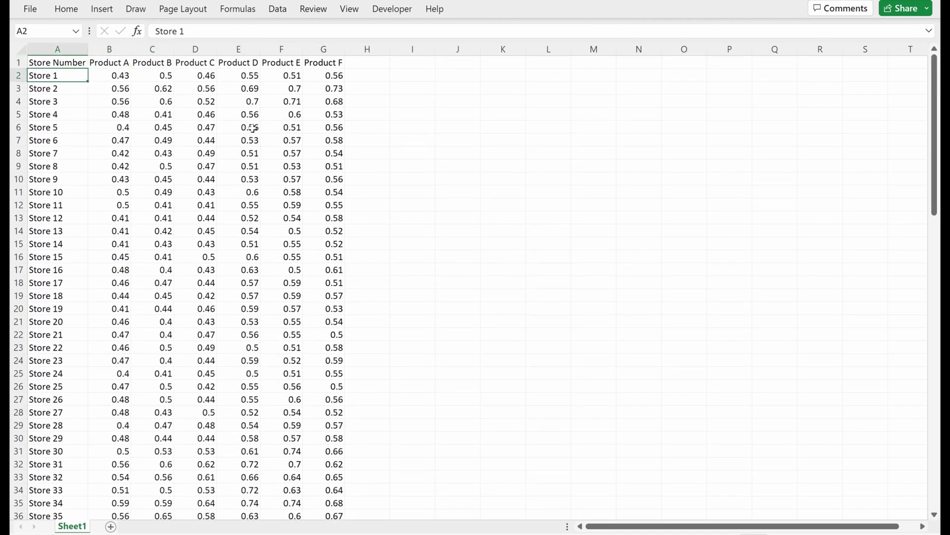
key("Right")
key("shift+Up")
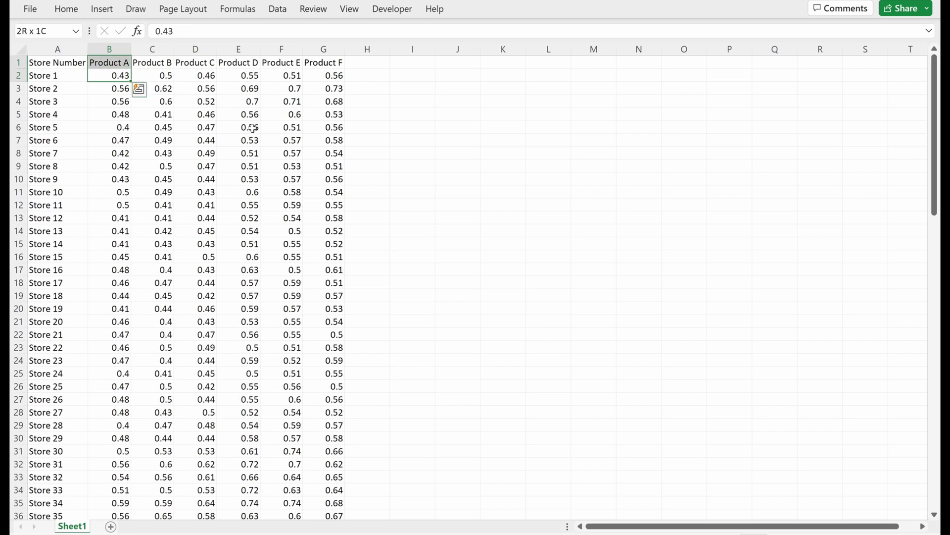
key("Right")
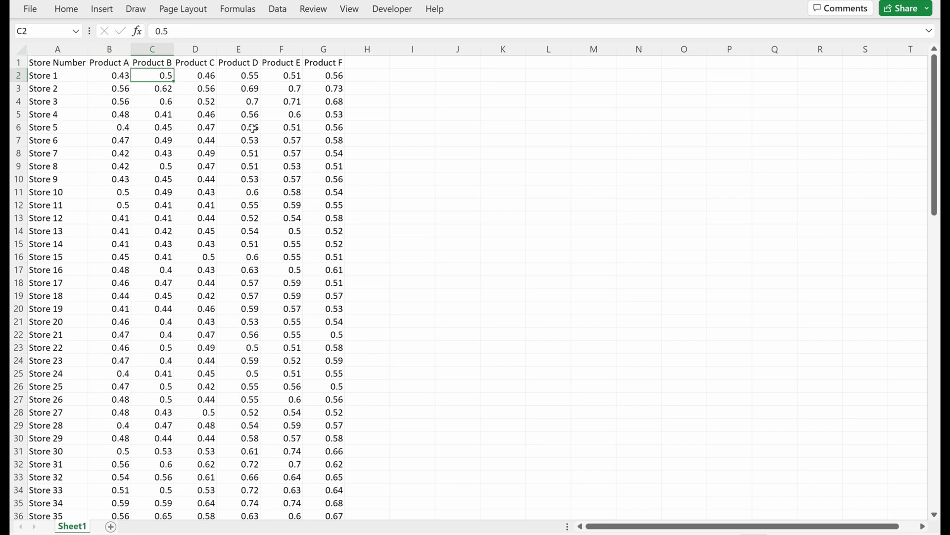
key("shift+Up")
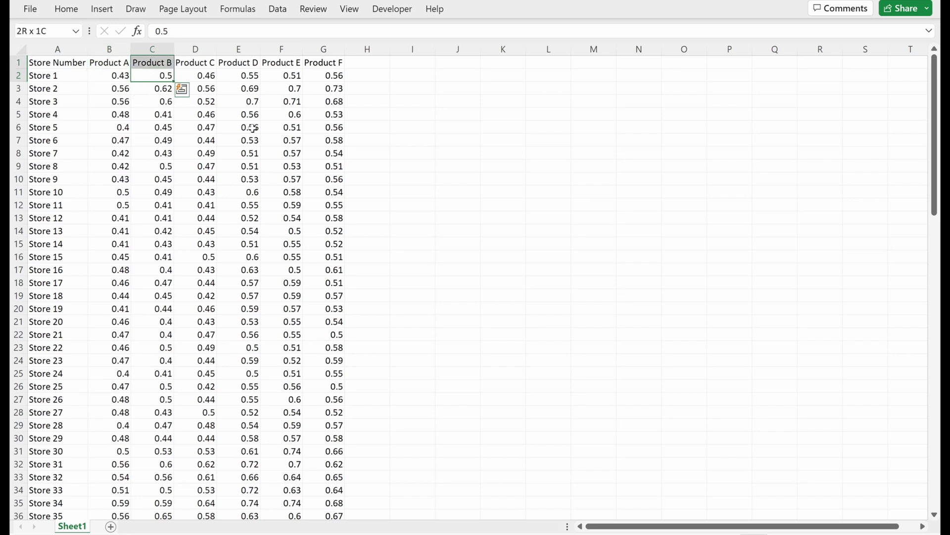
key("Up")
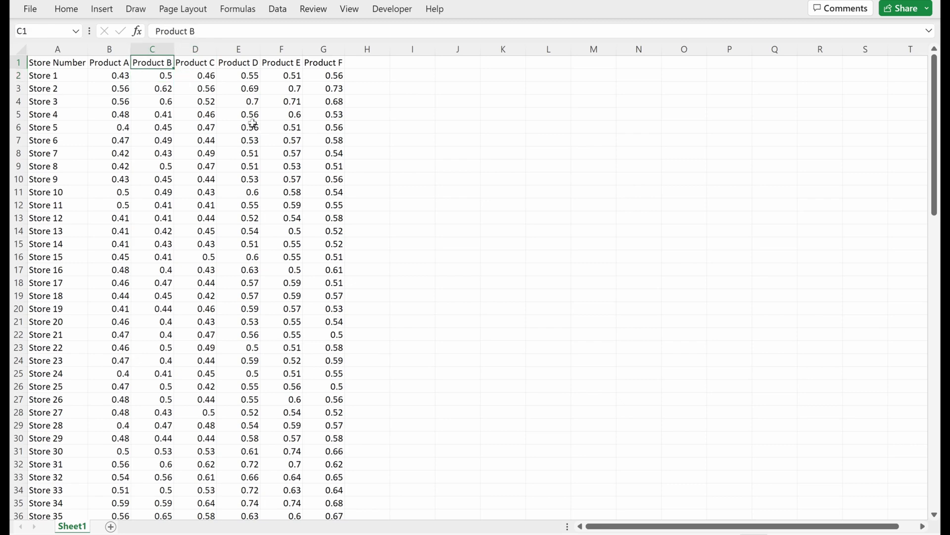
Copy the entire margin table and switch to the Lookups sheet of the Lees Paint Company - Raw Data workbook
key("ctrl+a")
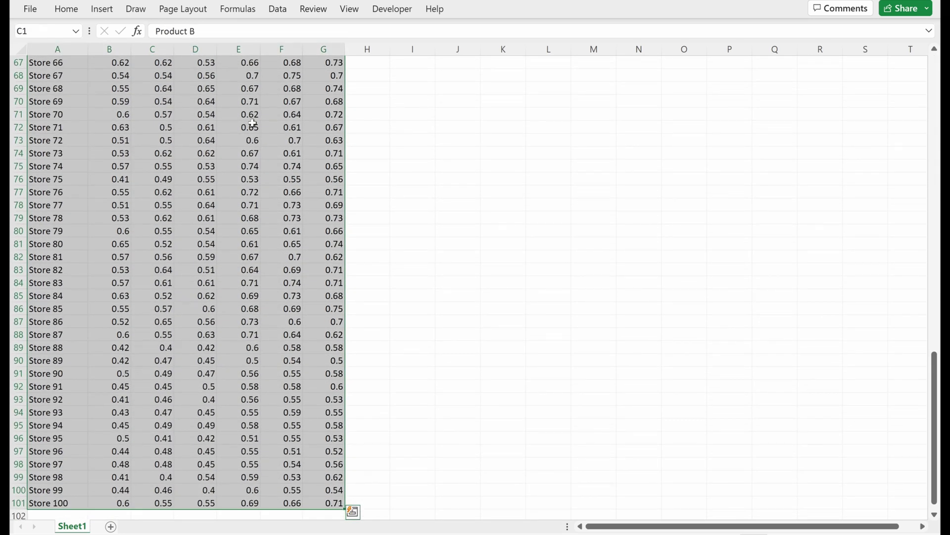
key("ctrl+c")
key("alt+Tab")
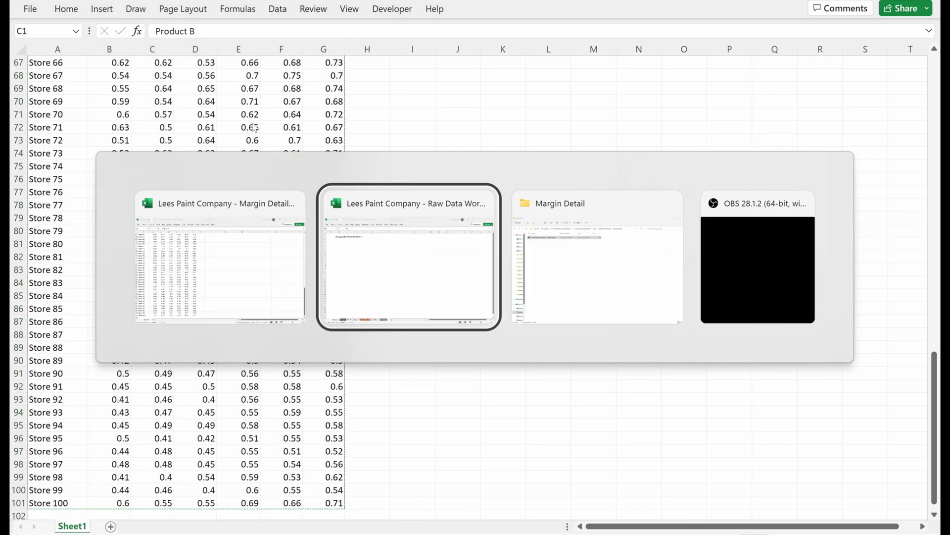
key("ctrl+Page_Down")
key("ctrl+Page_Down")
key("ctrl+Page_Down")
key("ctrl+Page_Down")
key("ctrl+Page_Down")
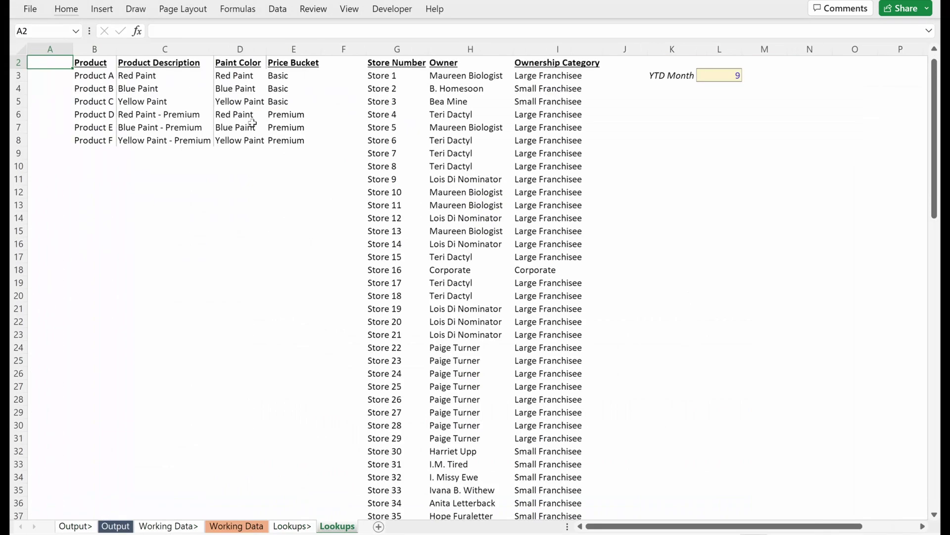
Paste the copied margin table on the Lookups sheet starting at cell N3, beyond the YTD Month input
key("Right")
key("Right")
key("Right")
key("Right")
key("Right")
key("Right")
key("Right")
key("Right")
key("Right")
key("Right")
key("Right")
key("Right")
key("Right")
key("Right")
key("Right")
key("Right")
key("Right")
key("Right")
key("Left")
key("Left")
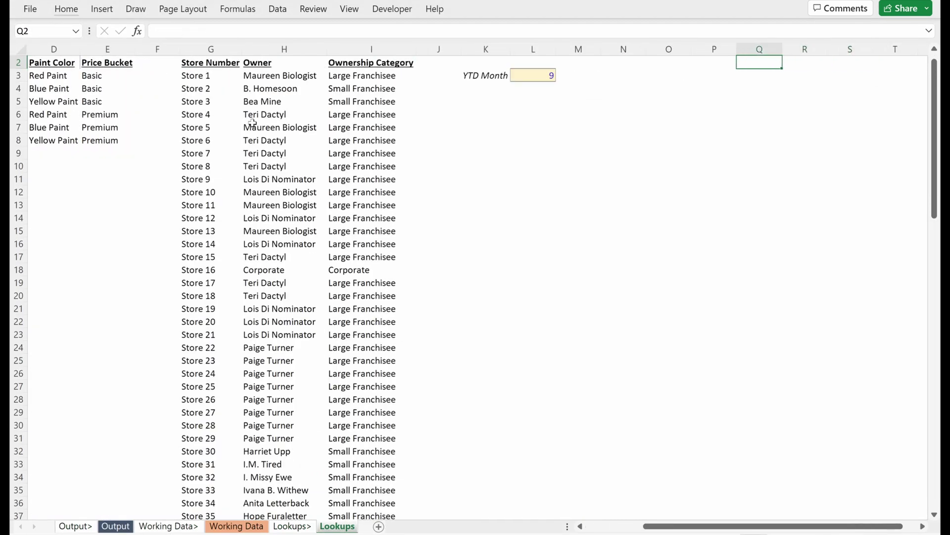
key("Left")
key("Left")
key("Down")
key("Left")
key("ctrl+v")
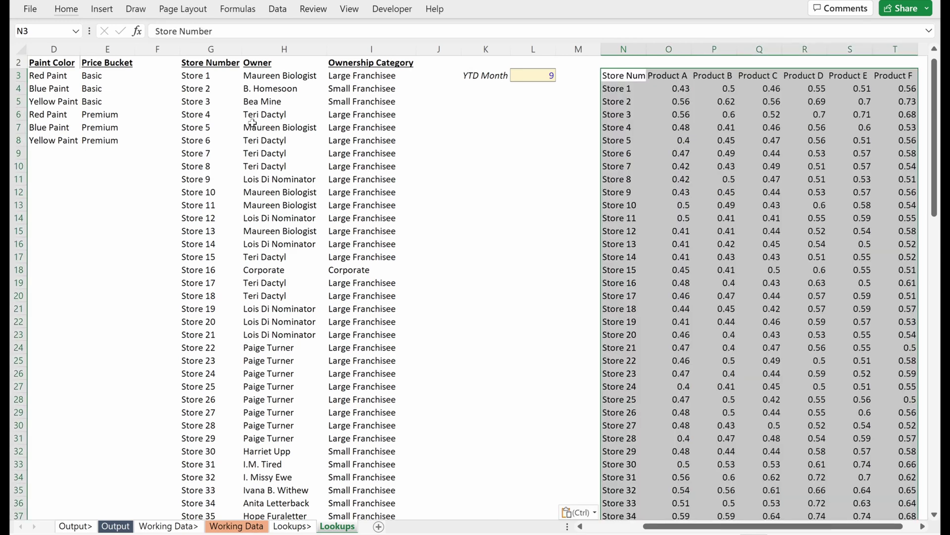
Make the pasted margin table's header row N3:T3 bold and underlined
key("Right")
key("Left")
key("ctrl+shift+Right")
key("ctrl+b")
key("ctrl+u")
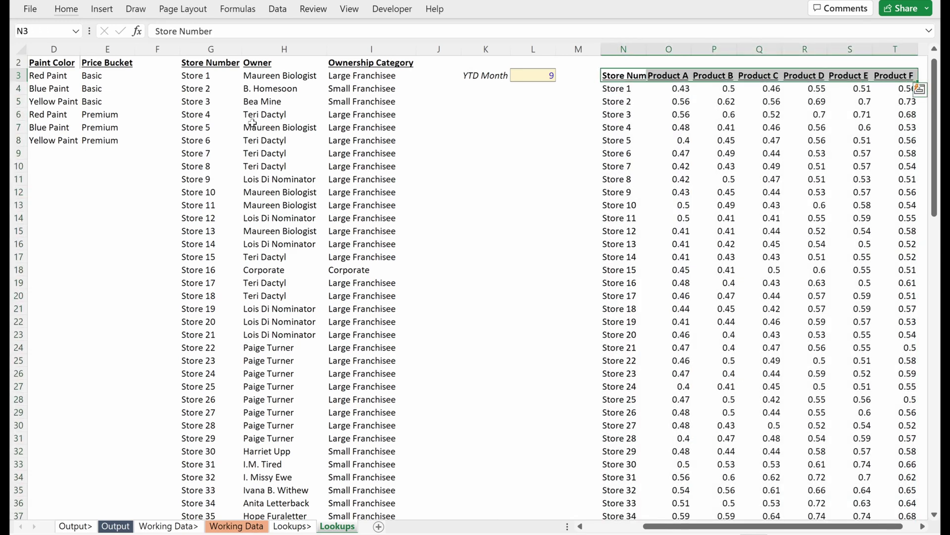
Copy the Customer Lookup heading band G1:I1 and paste it above the margin table at N1
key("ctrl+Left")
key("Left")
key("ctrl+Up")
key("ctrl+Left")
key("shift+Right")
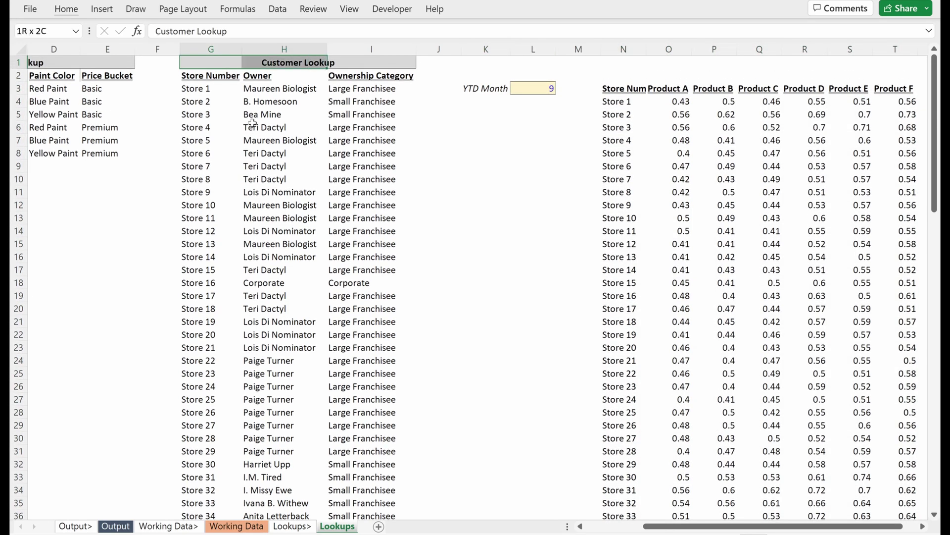
key("shift+Right")
key("ctrl+c")
left_click(624, 63)
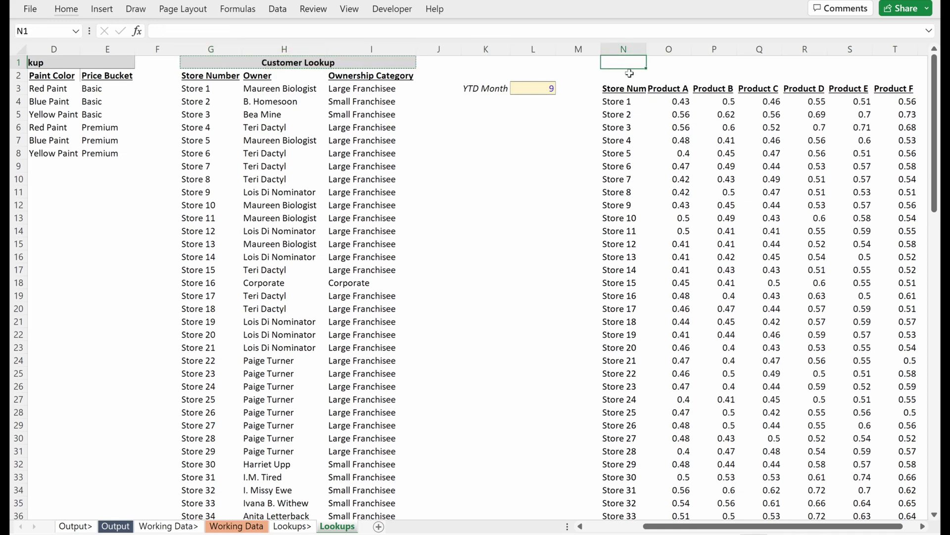
key("ctrl+v")
Change the pasted heading text in N1 to "Marign Lookup"
double_click(620, 61)
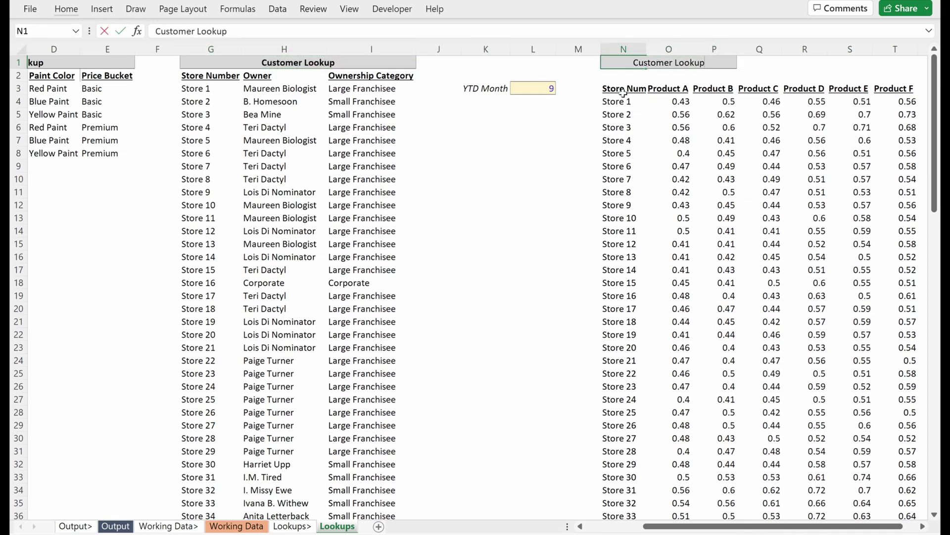
type("Marign")
key("Return")
key("Up")
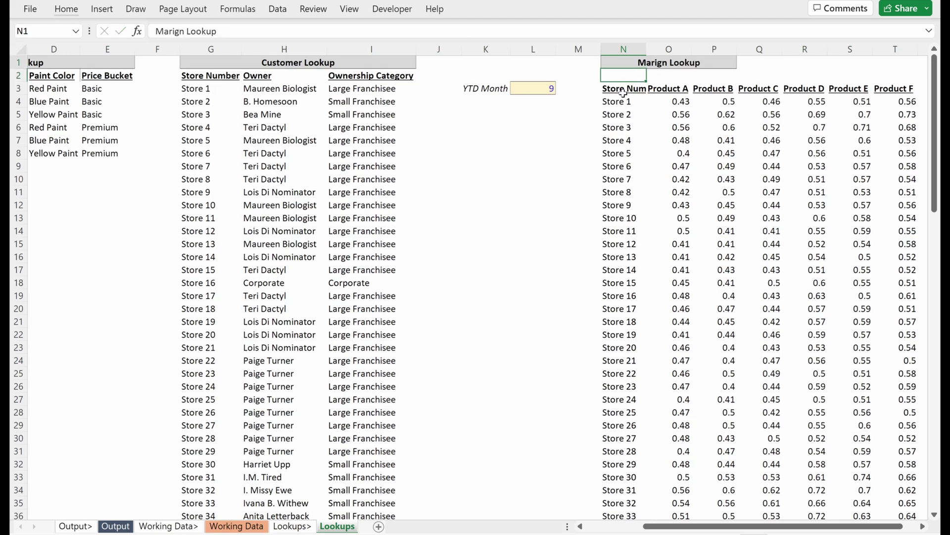
Extend the formatting of the N1 heading band to span the margin table's columns through T
key("Right")
key("Right")
key("shift+Right")
key("shift+Right")
key("shift+Right")
key("shift+Right")
key("ctrl+r")
key("Down")
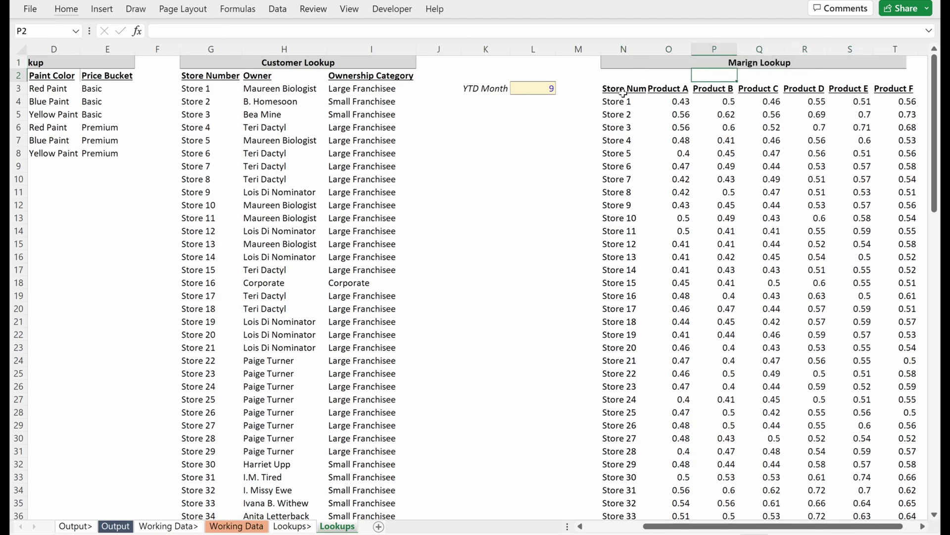
Move the whole margin table up one row so that it starts at N2, directly beneath its heading
key("Left")
key("Down")
key("Left")
key("ctrl+shift+Right")
key("ctrl+shift+Down")
key("ctrl+x")
key("Up")
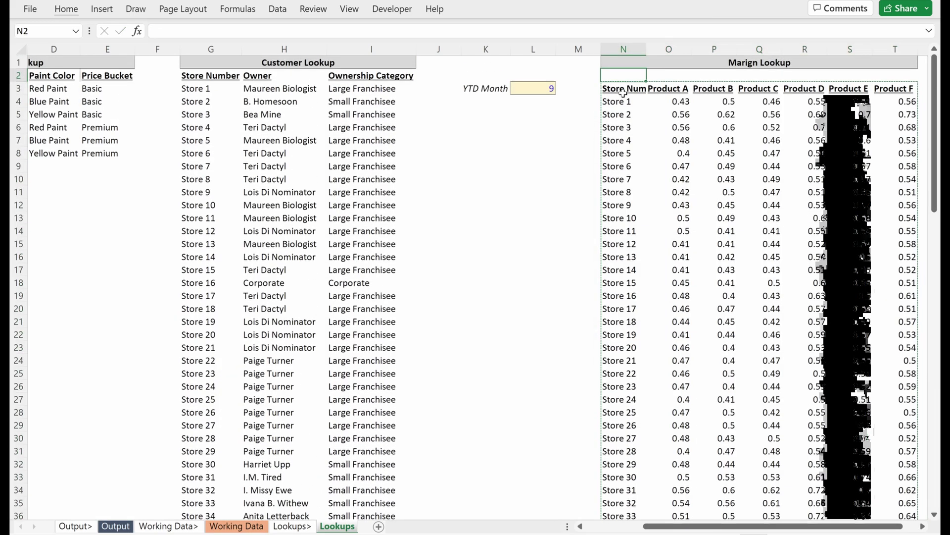
key("ctrl+v")
Examine the store numbers down column N and the product headings across row 2 of the margin table
key("Down")
key("Up")
key("ctrl+shift+Down")
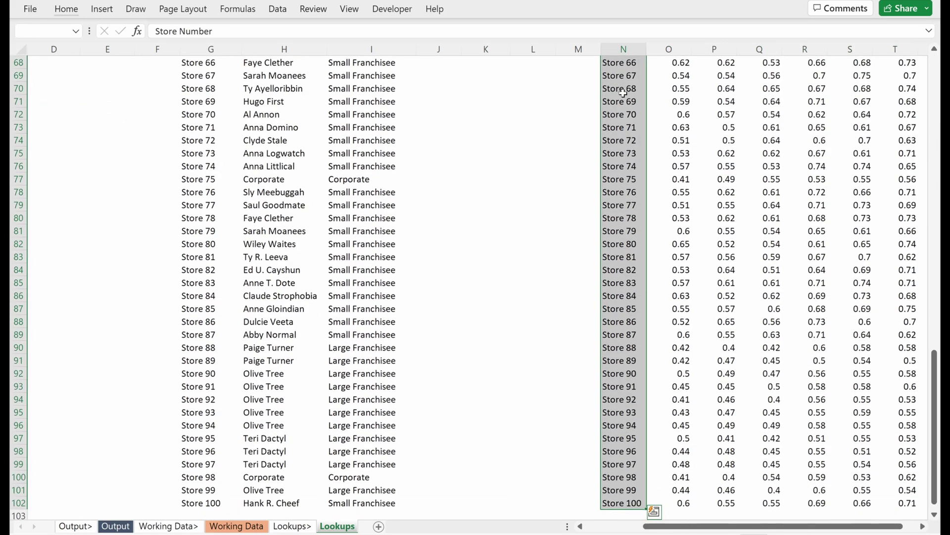
key("ctrl+BackSpace")
key("Down")
key("ctrl+shift+Down")
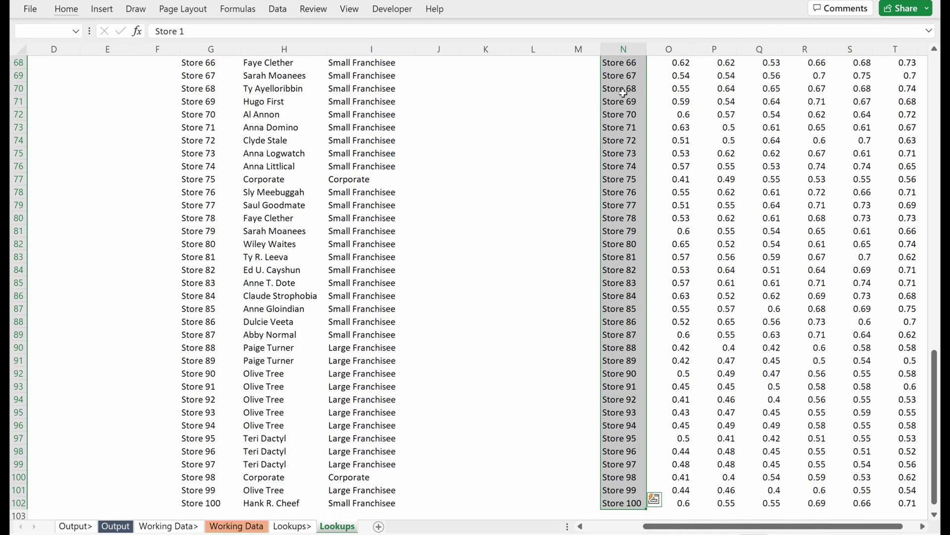
key("Up")
key("Right")
key("ctrl+shift+Right")
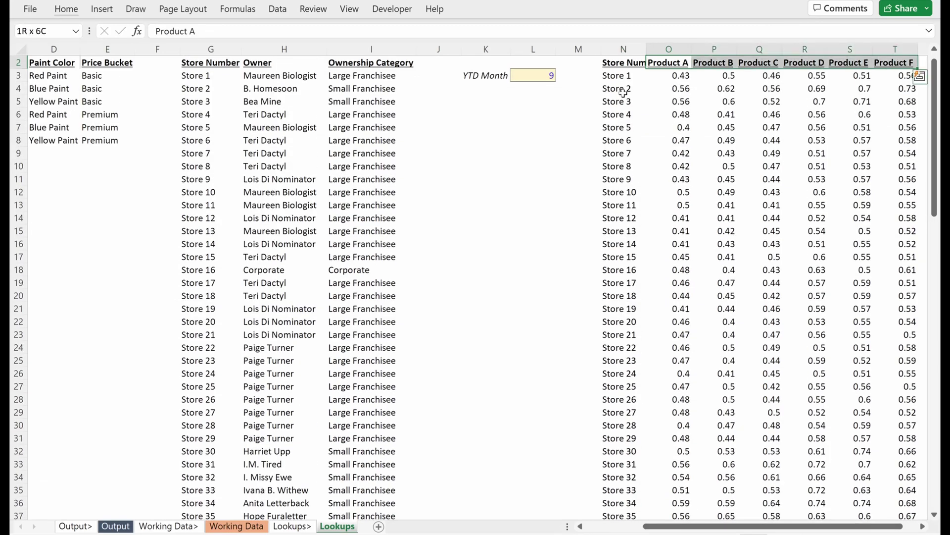
key("Down")
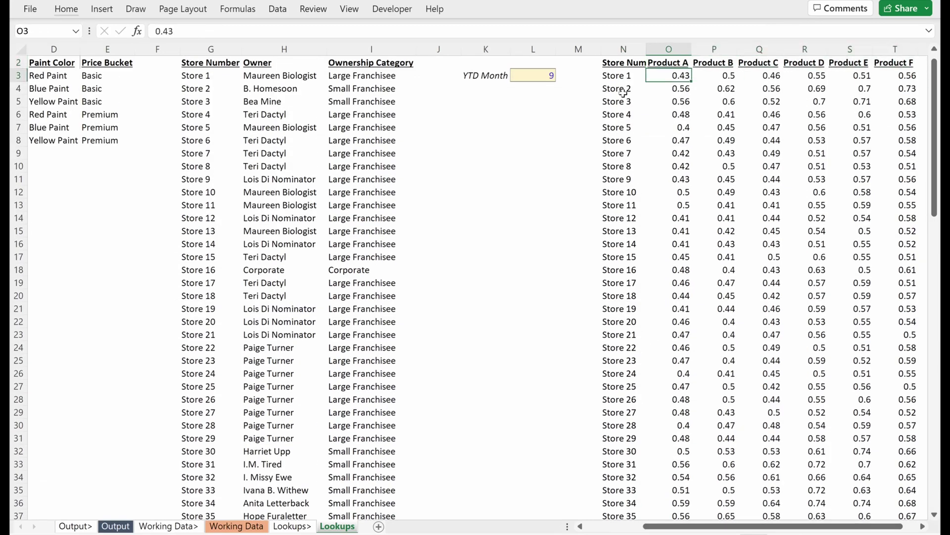
Correct the misspelled heading in N1 to "Margin Lookup"
key("Up")
key("Up")
key("Left")
key("Right")
key("Left")
key("F2")
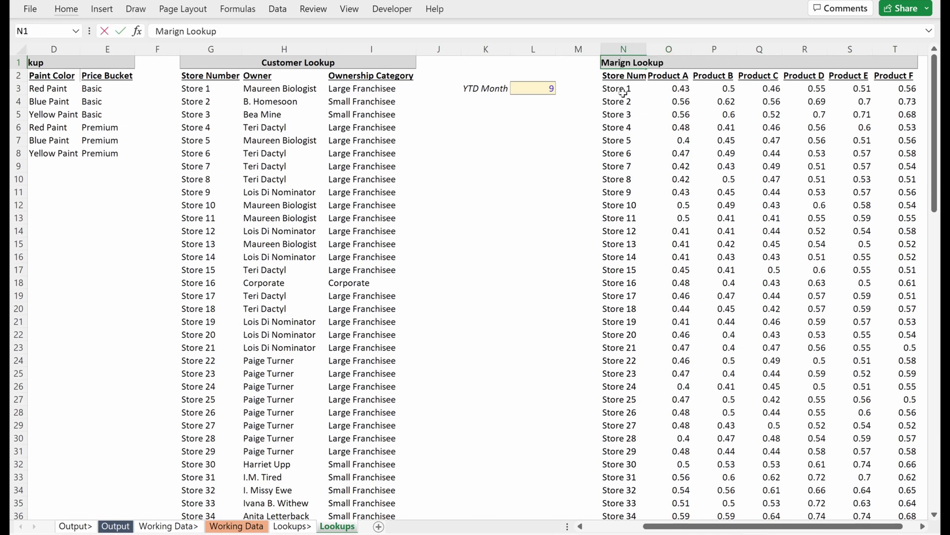
key("BackSpace")
key("Right")
type("i")
key("Return")
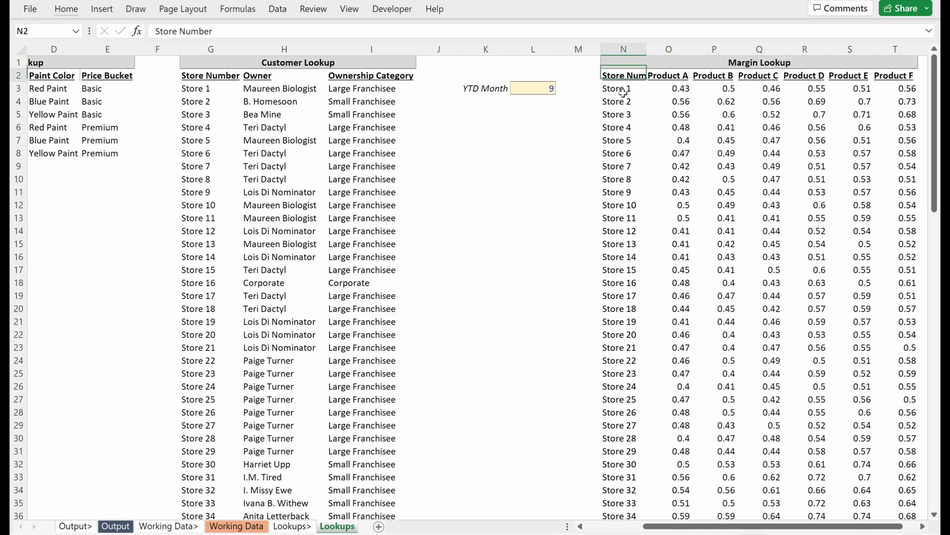
Insert a new column L before the YTD calculated field on the Working Data sheet
key("ctrl+Page_Up")
key("ctrl+Page_Up")
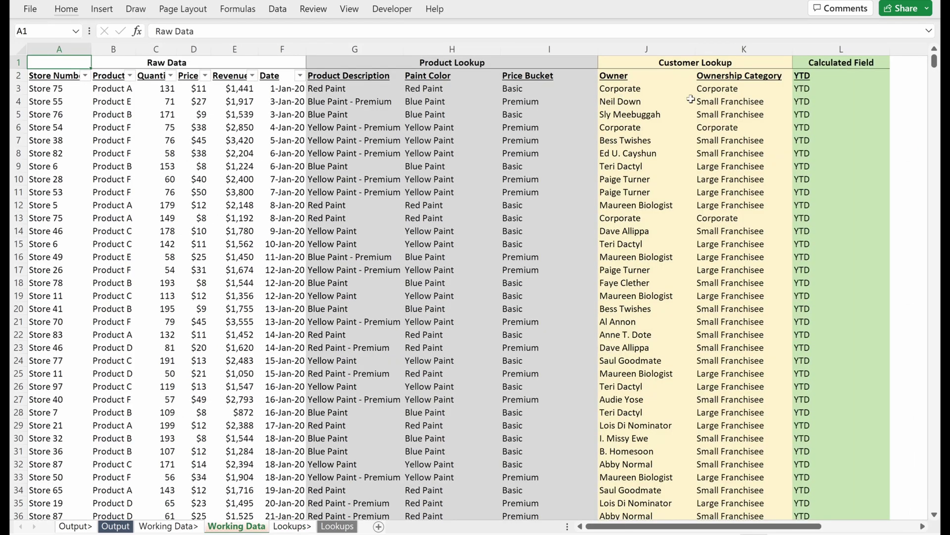
left_click(836, 88)
key("ctrl+shift+Down")
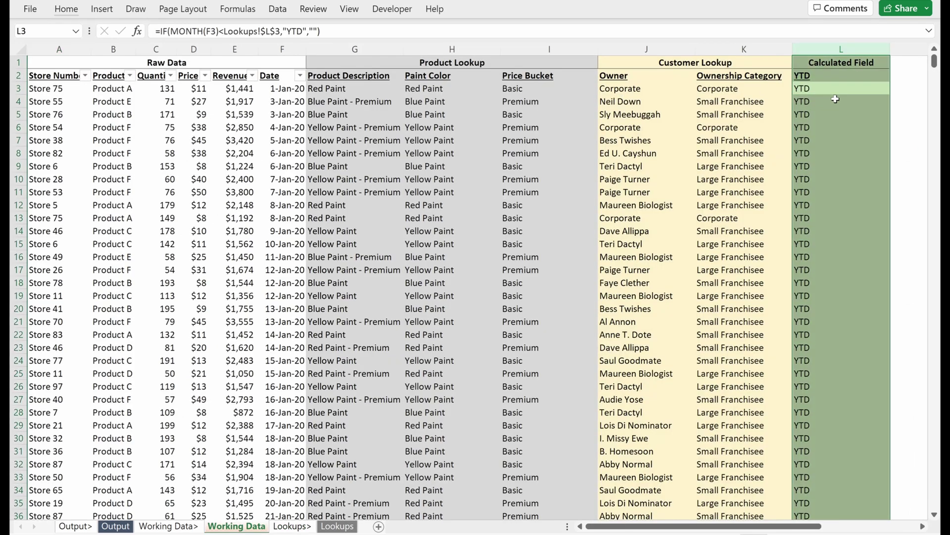
key("ctrl+space")
key("ctrl+plus")
Enter the heading "Margin" in cell L1 of the new column
key("ctrl+Up")
type("M")
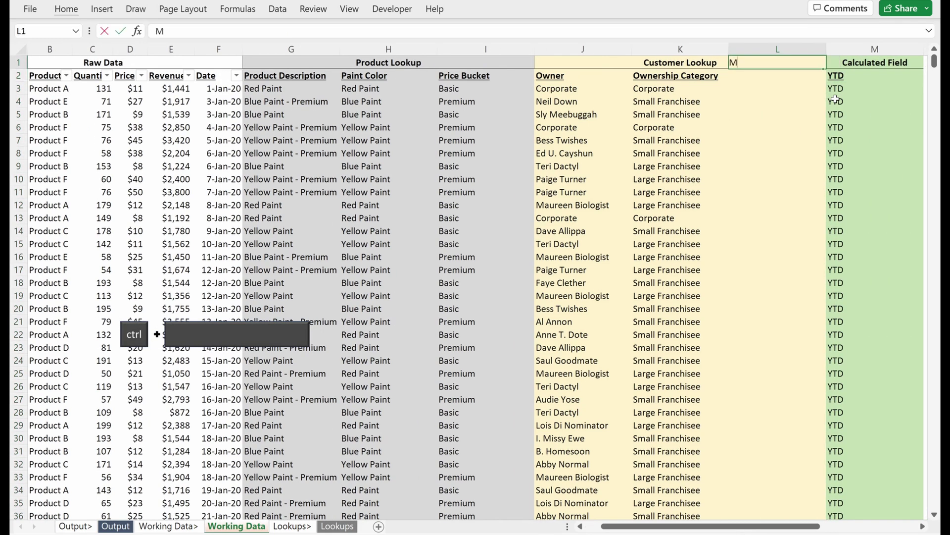
type("argin")
key("ctrl+shift+equal")
key("Return")
key("Right")
key("Right")
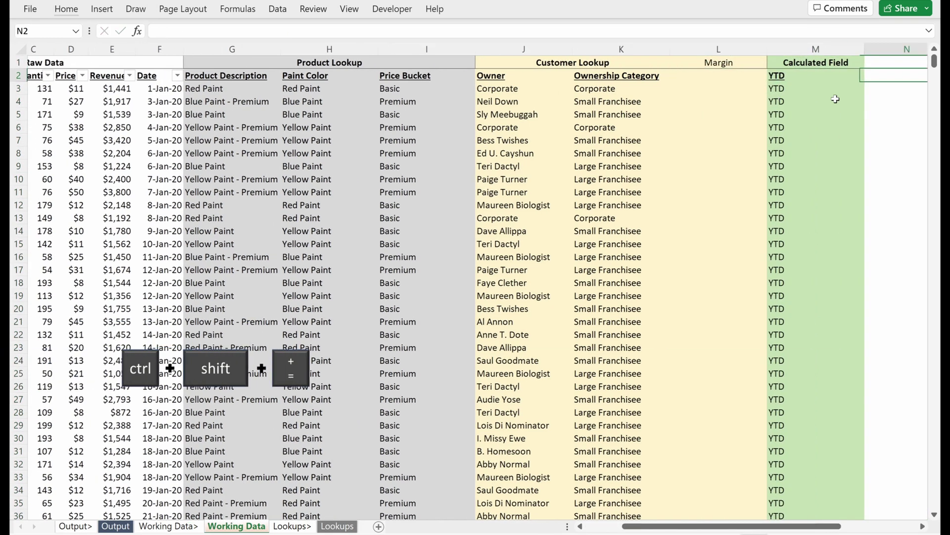
Make the Margin heading in L1 bold and give it a light blue fill
key("Left")
key("Left")
key("Up")
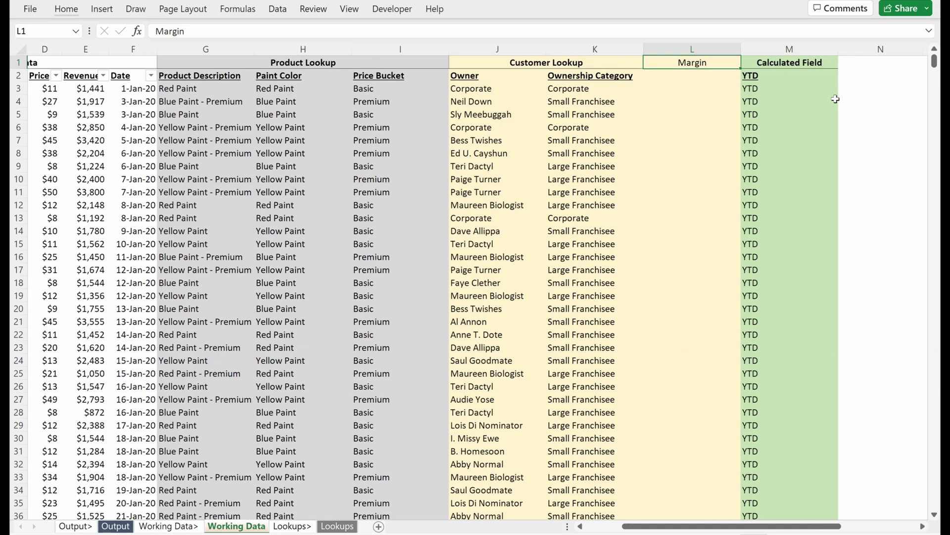
key("ctrl+b")
key("alt+h")
key("h")
key("Left")
key("Down")
key("Left")
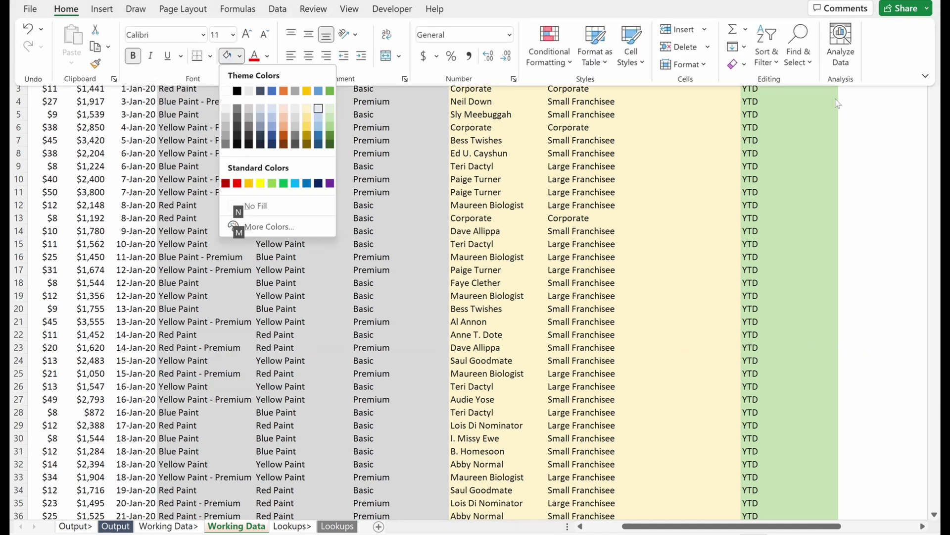
key("Return")
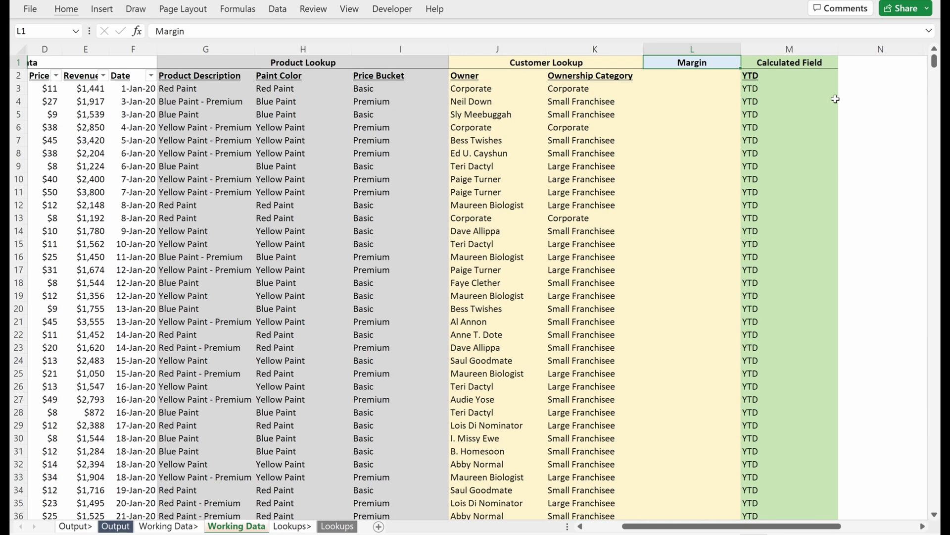
Give cell L2 beneath the Margin heading the same light blue fill
key("Down")
key("alt+h")
key("h")
key("Down")
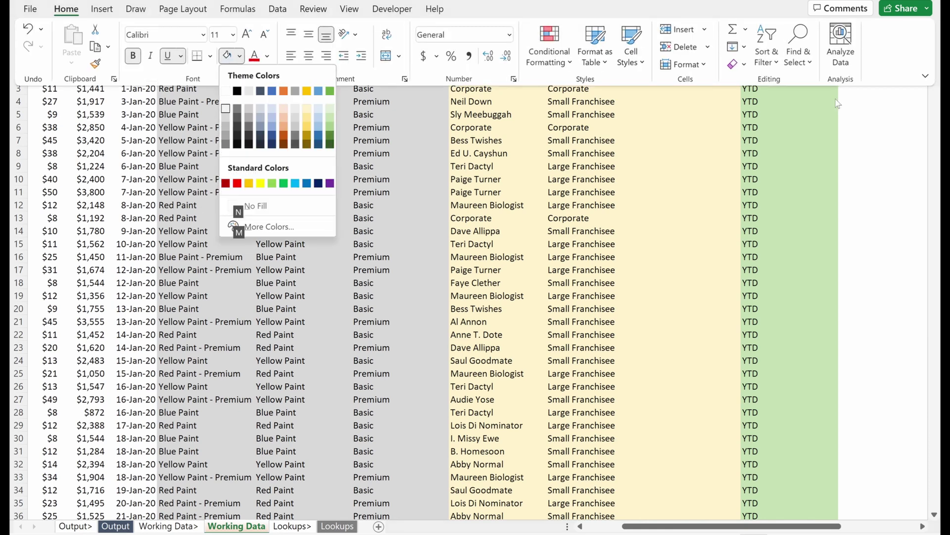
key("Left")
key("Left")
key("Down")
key("Return")
Extend the heading in L1 to "Margin Lookup"
key("Left")
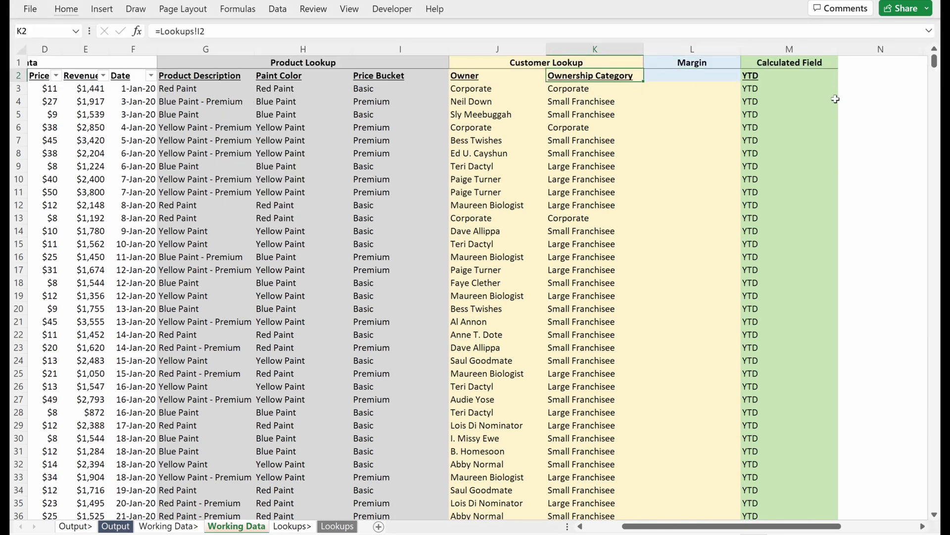
key("Up")
key("Right")
key("F2")
type("Lookup")
key("Return")
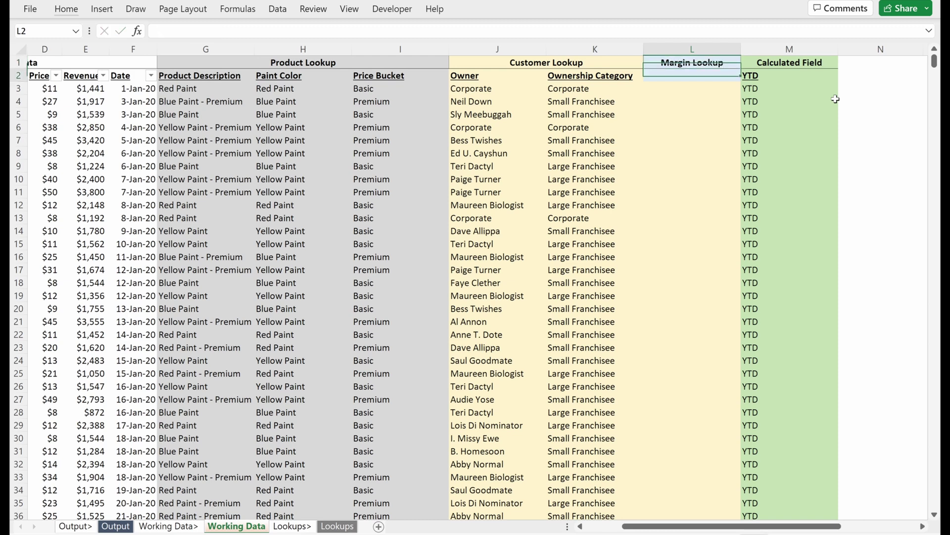
Enter the heading "Margin Percent" in L2 and repeat the light blue fill on L3
type("Margin")
key("BackSpace")
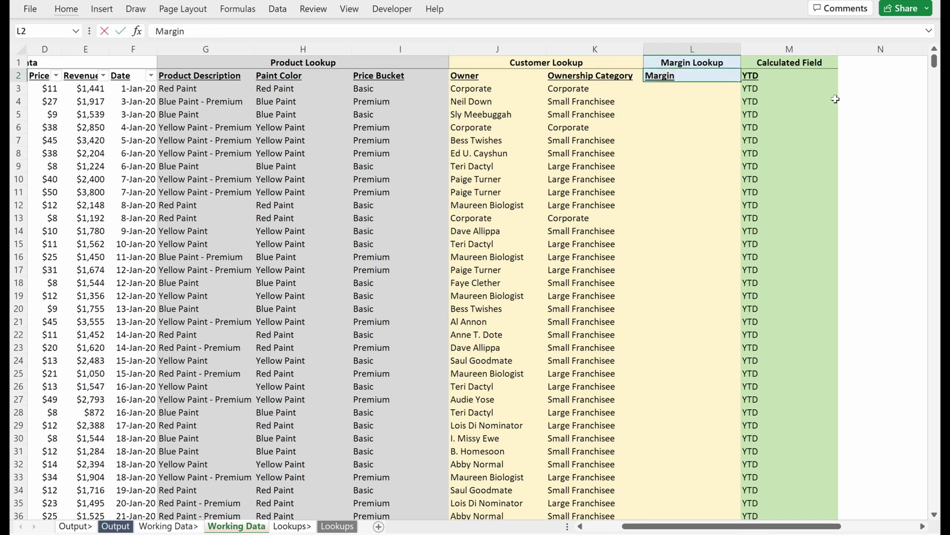
type("Percent")
key("Return")
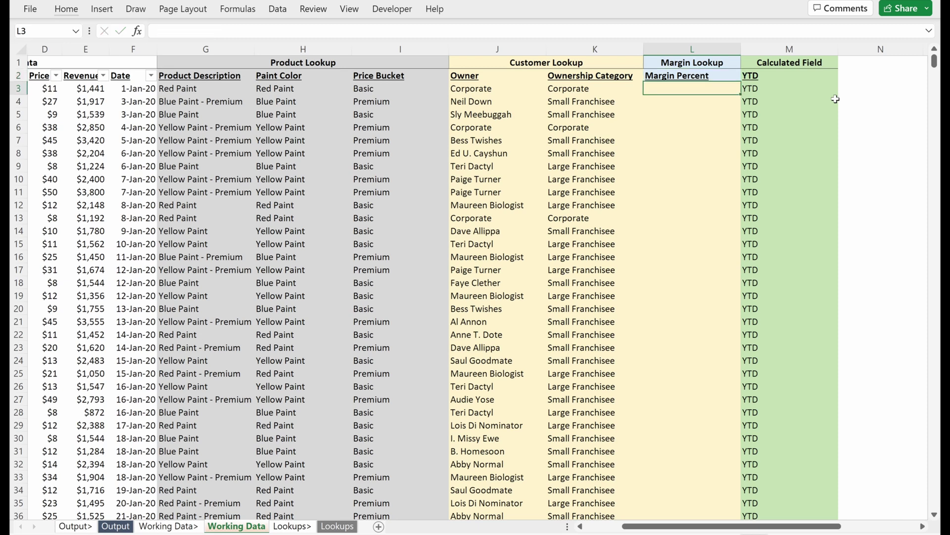
key("F4")
Start an INDEX formula in L3 with the absolute range Lookups!$O$3:$T$102 as its array
type("=")
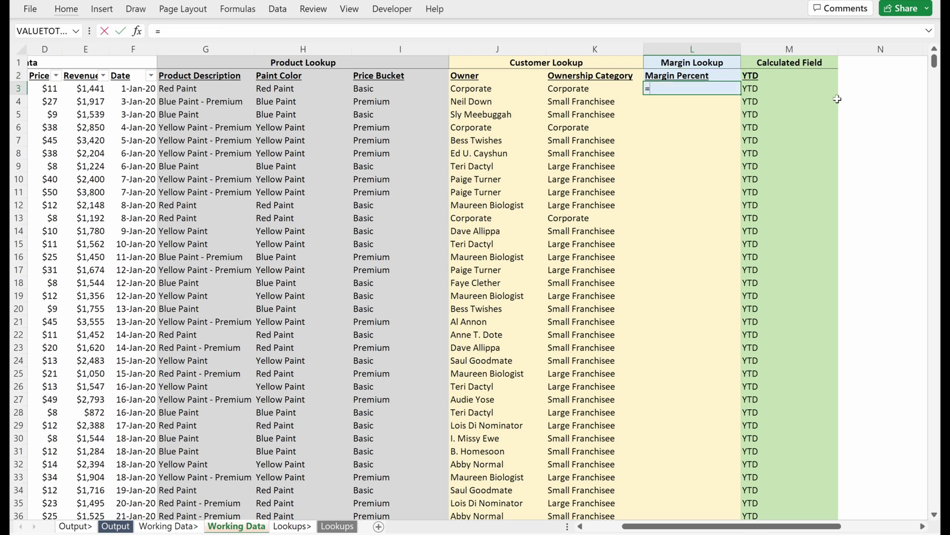
type("in")
key("Tab")
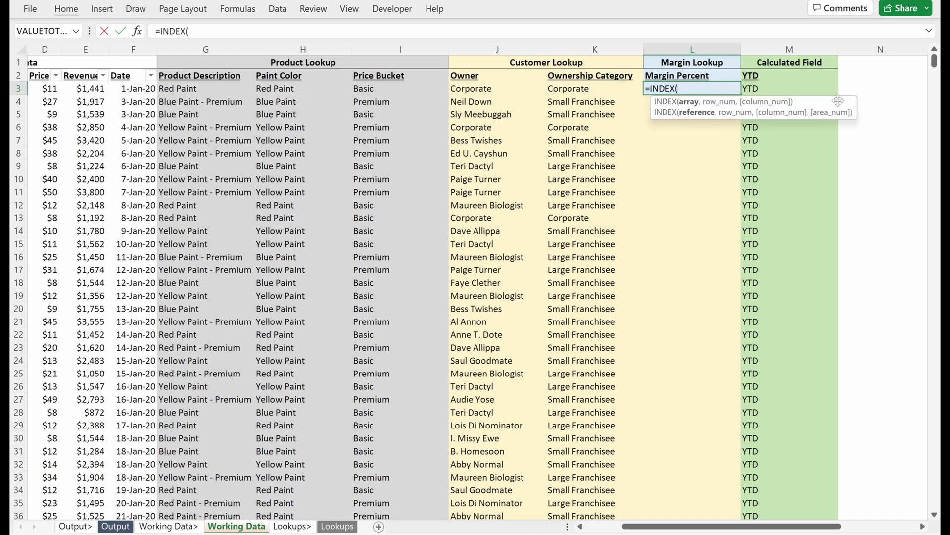
key("ctrl+Page_Down")
key("ctrl+Page_Down")
key("Right")
key("Down")
key("Down")
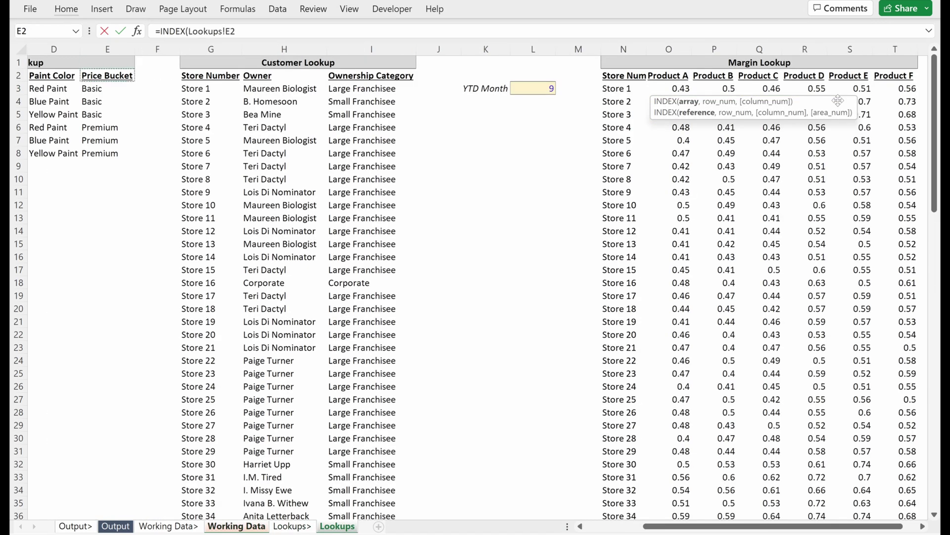
key("Right")
key("Right")
key("Right")
key("Right")
key("Right")
key("Right")
key("Right")
key("Right")
key("Right")
key("Right")
key("ctrl+shift+Right")
key("ctrl+shift+Down")
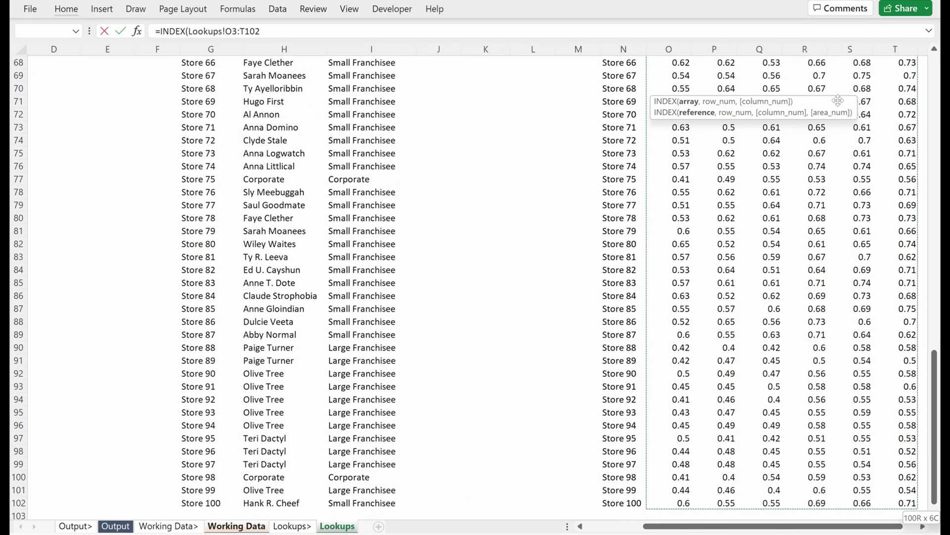
key("F4")
type(",")
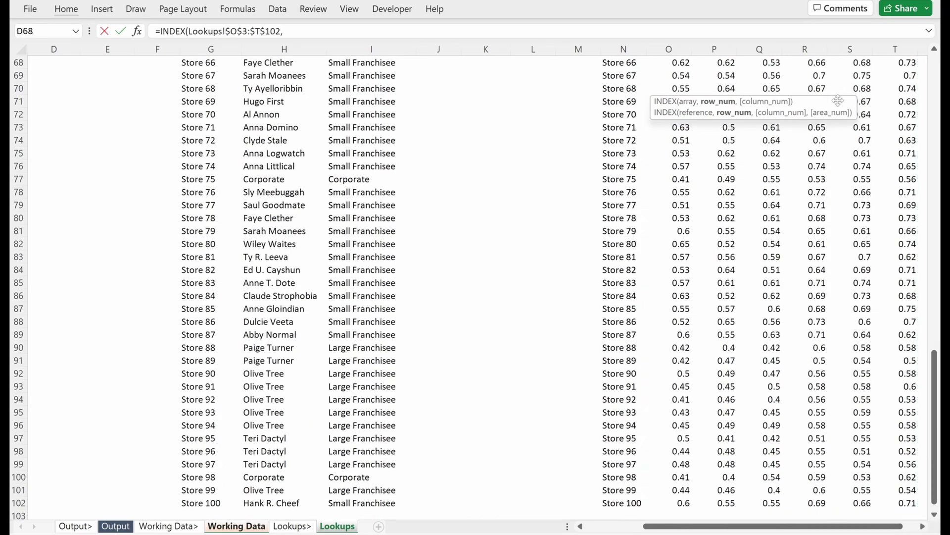
type("MATCH(")
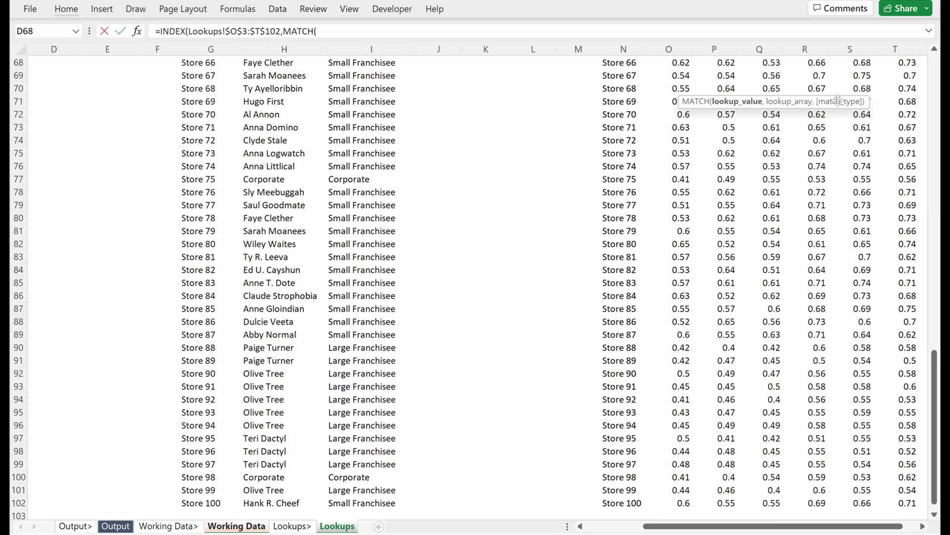
Add a MATCH for the row number, using the store number in Working Data A3 as its lookup value
key("ctrl+Page_Up")
key("ctrl+Page_Up")
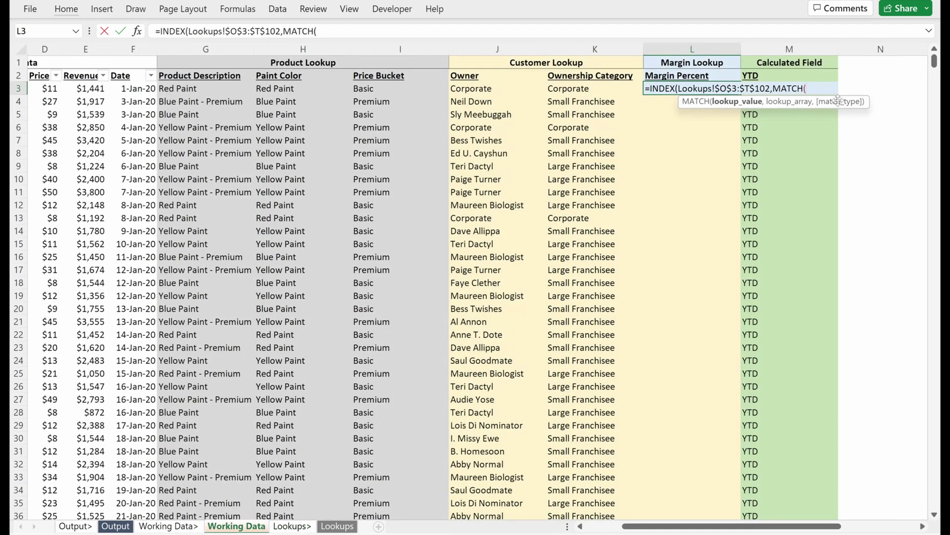
key("Left")
key("ctrl+Left")
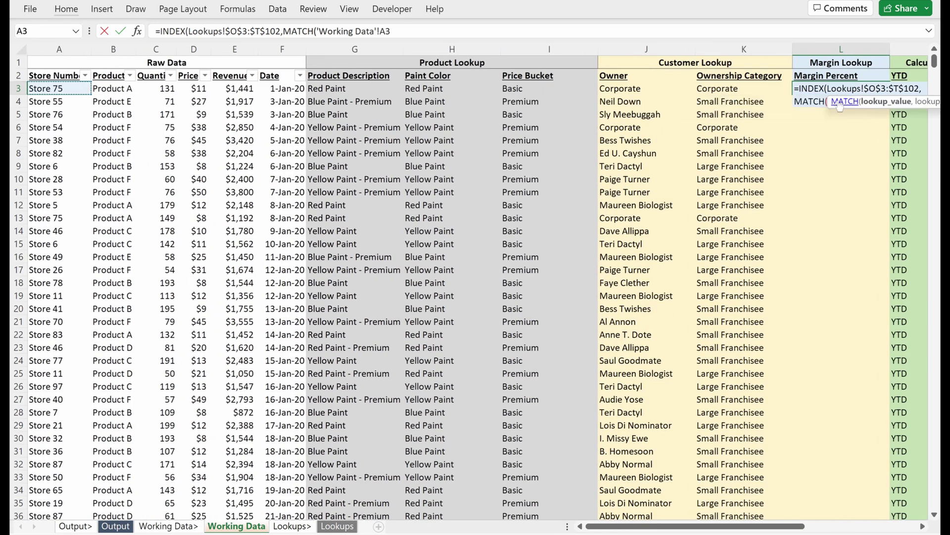
type(",")
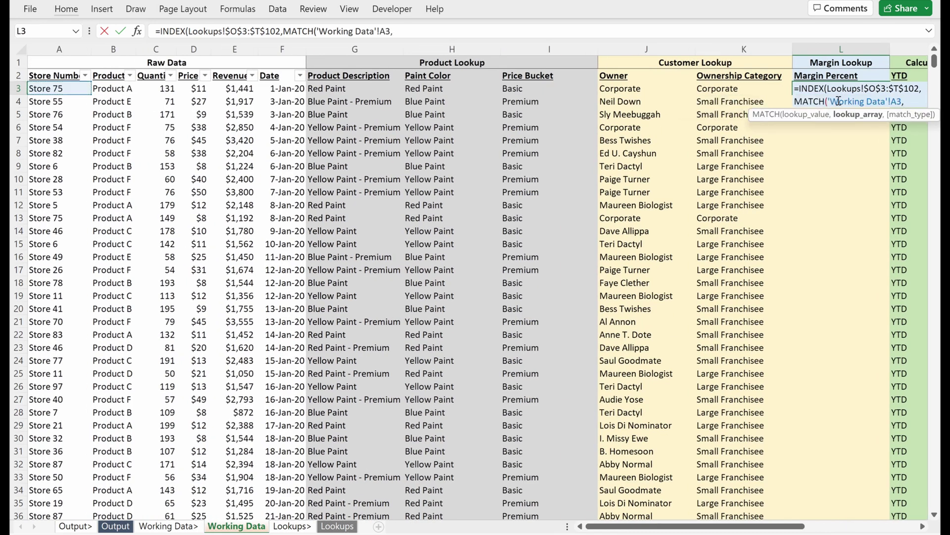
Complete the row MATCH with the absolute store list Lookups!$N$3:$N$102 and exact match type 0
key("ctrl+Page_Down")
key("ctrl+Page_Down")
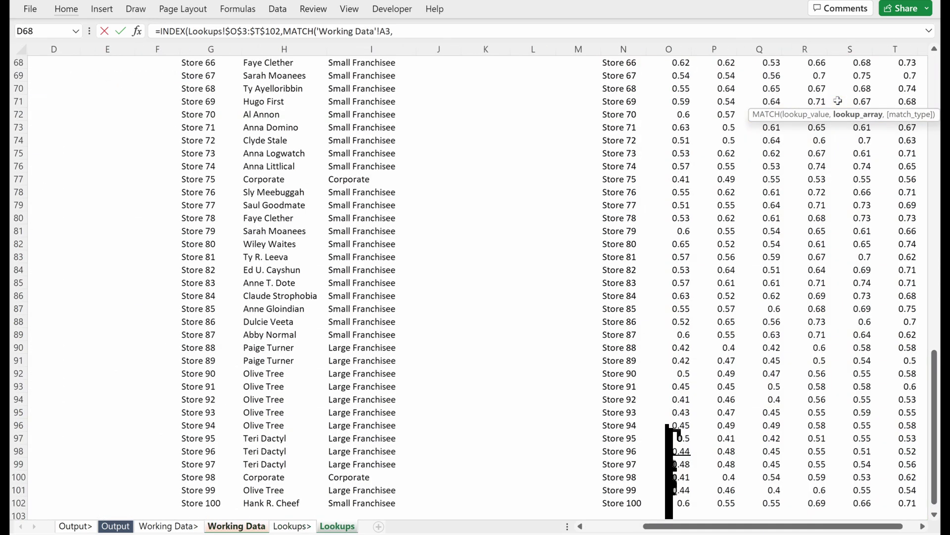
key("Right")
key("Right")
key("Right")
key("Right")
key("Right")
key("Right")
key("Right")
key("Right")
key("Right")
key("ctrl+Up")
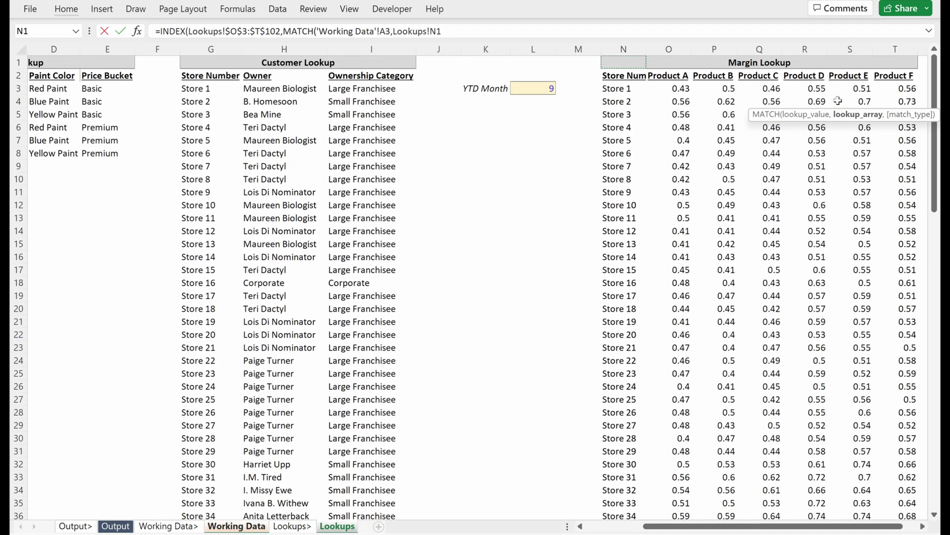
key("Down")
key("ctrl+shift+Down")
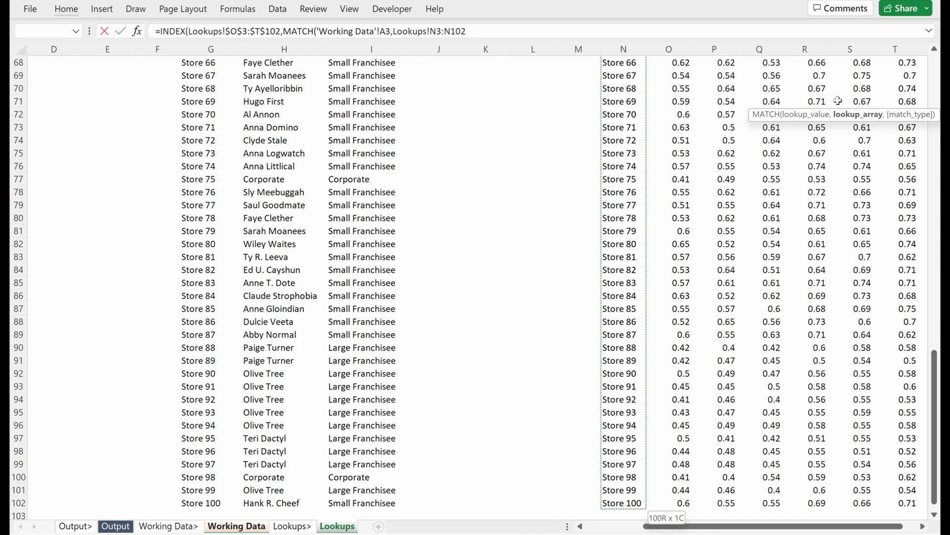
key("F4")
type(",")
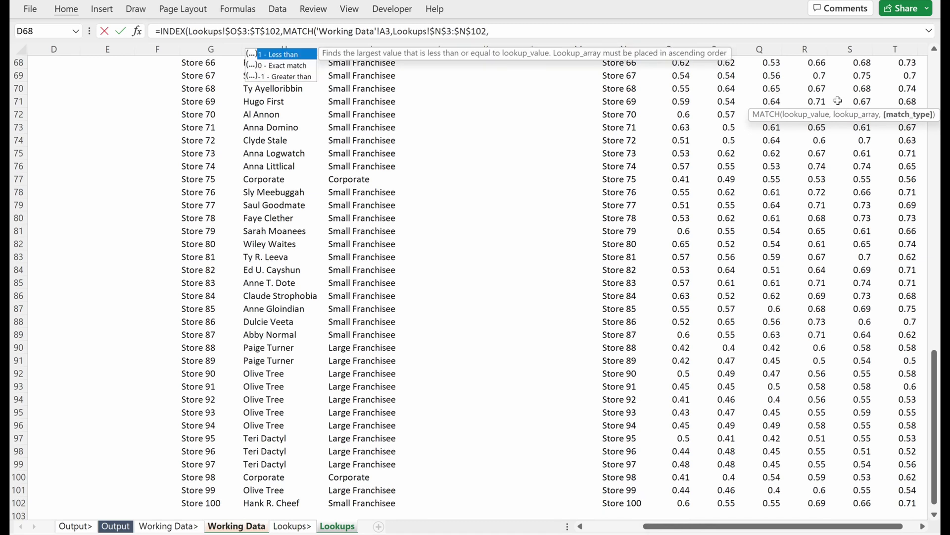
type("0))")
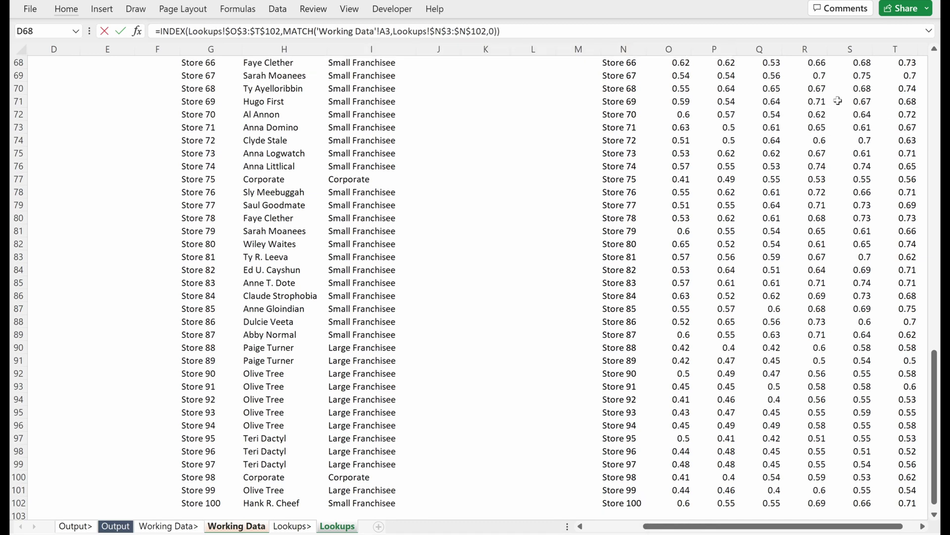
key("BackSpace")
Start a second MATCH function as the INDEX formula's column number argument
type(",")
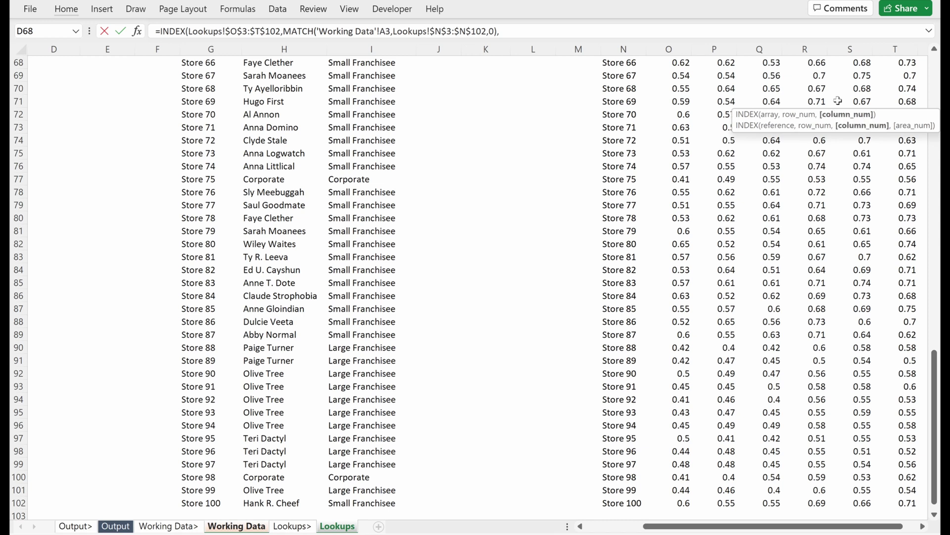
type("ma")
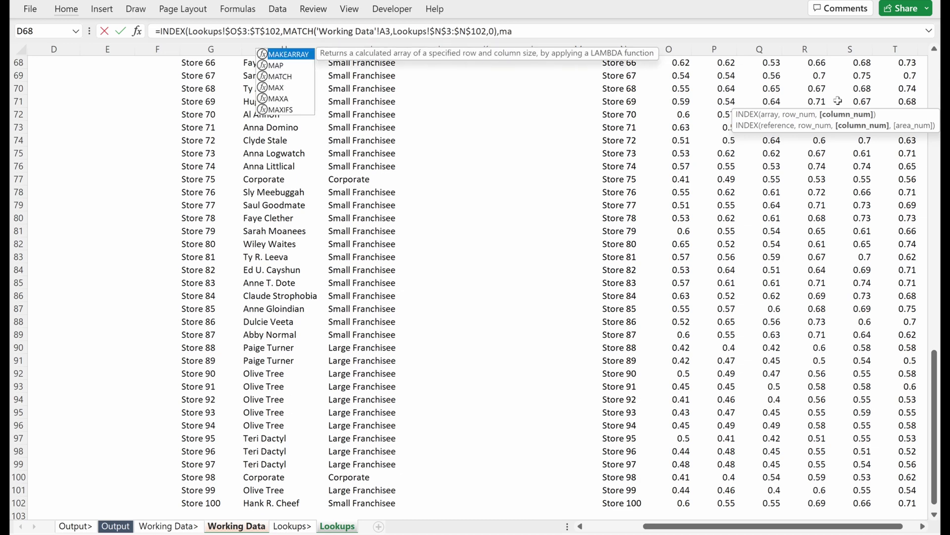
key("Down")
key("Down")
key("Tab")
key("Right")
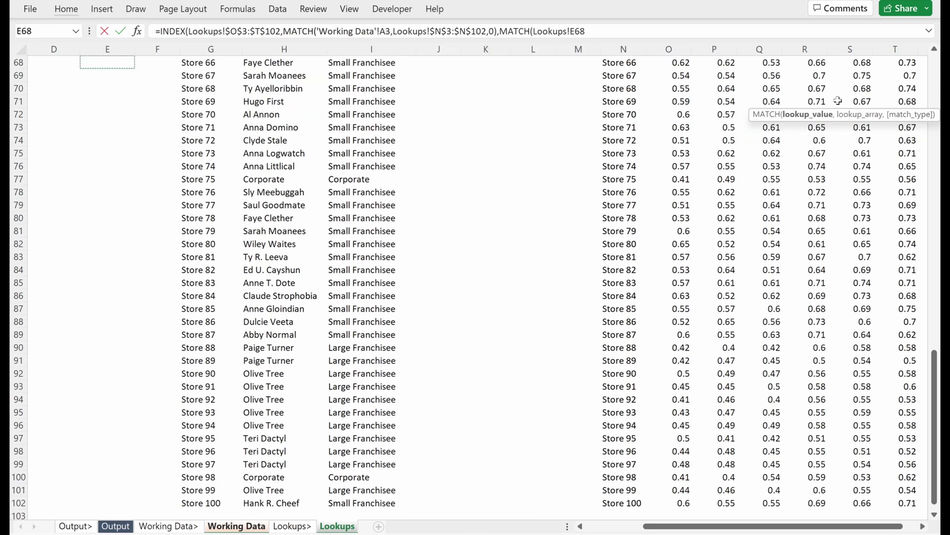
key("Up")
key("Right")
key("Left")
left_click(785, 97)
key("ctrl+Up")
key("Left")
key("Left")
key("Left")
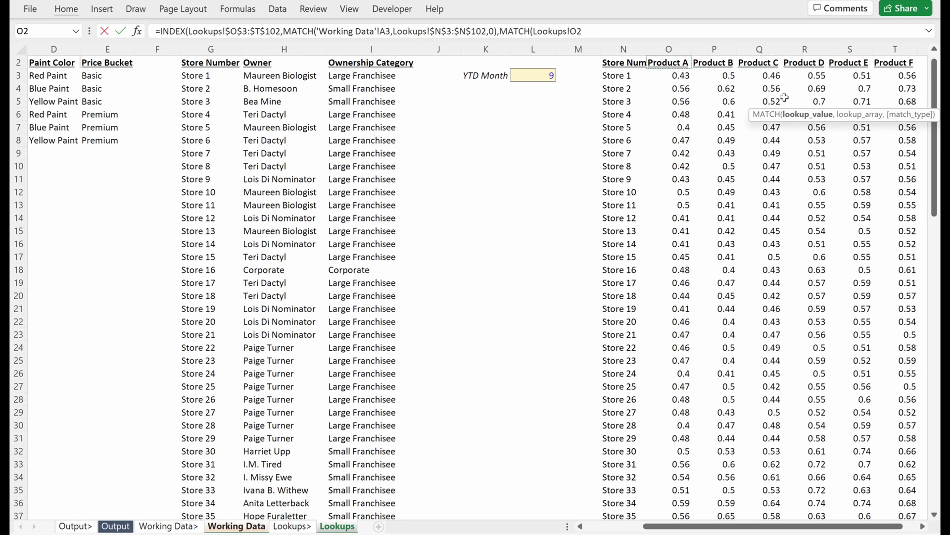
Set the column MATCH's lookup value to the product in Working Data B3
key("Left")
key("ctrl+Page_Up")
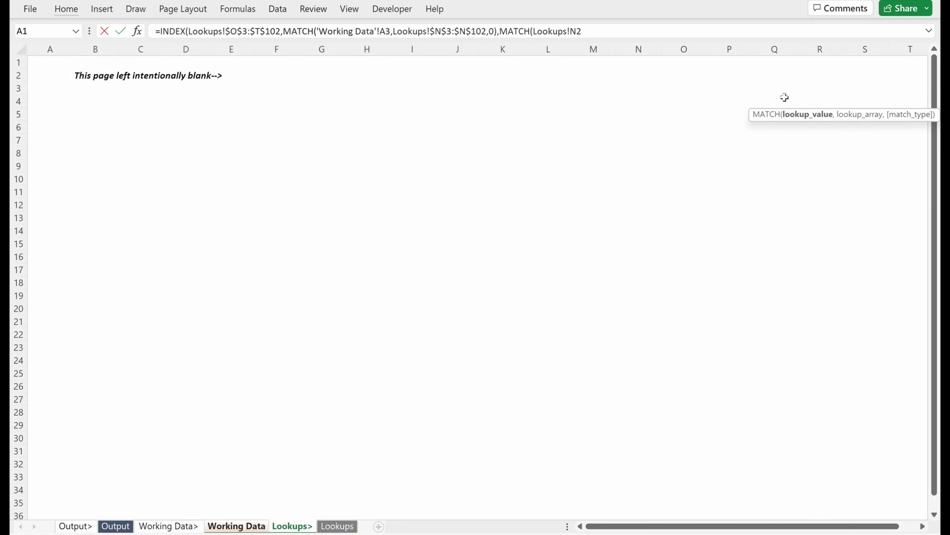
key("ctrl+Page_Up")
key("Left")
key("Left")
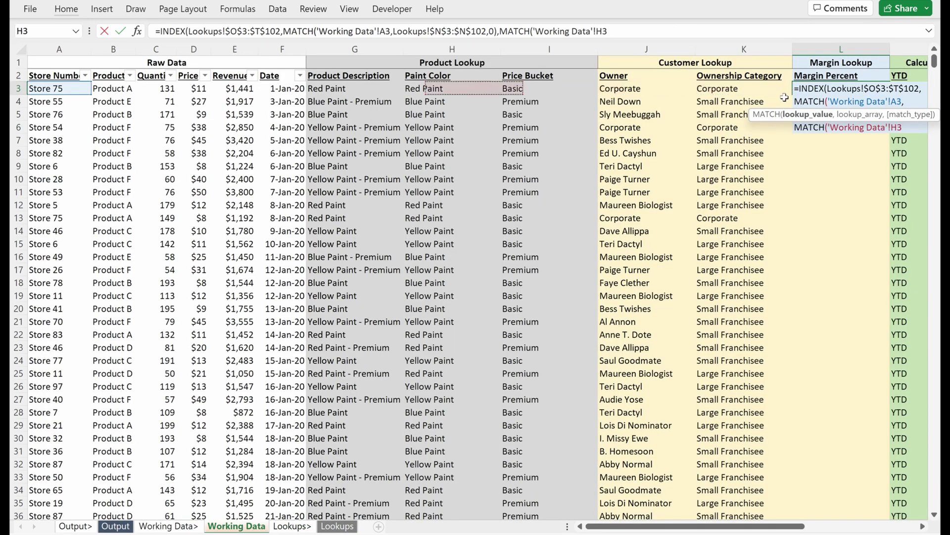
key("ctrl+Left")
key("Right")
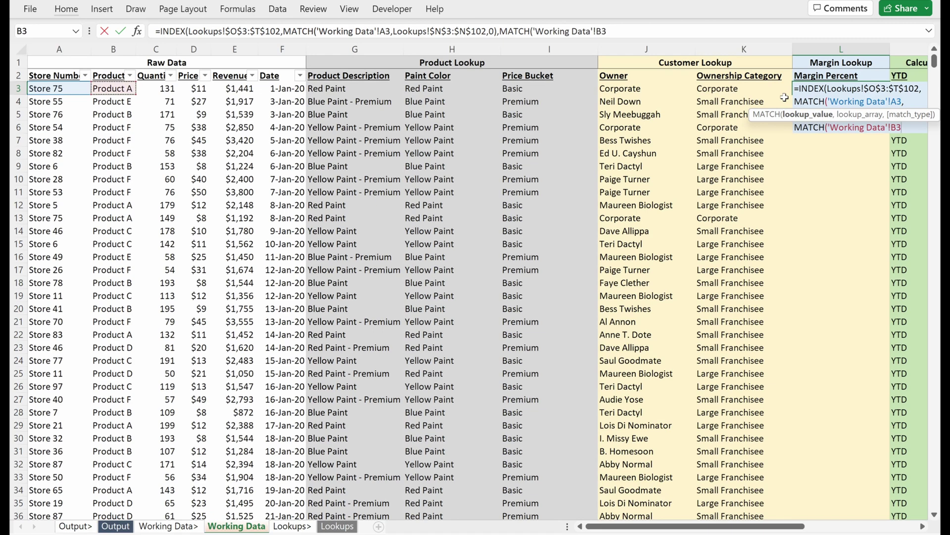
type(",")
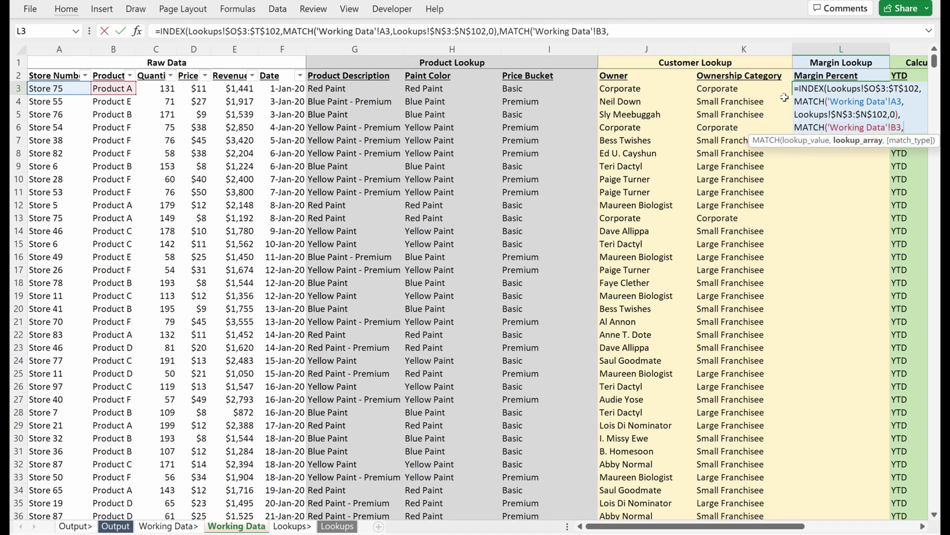
Finish the column MATCH with the absolute product headings Lookups!$O$2:$T$2 and exact match type 0, and enter the formula
key("ctrl+Page_Down")
key("ctrl+Page_Down")
key("Right")
key("Right")
key("Right")
key("Right")
key("Right")
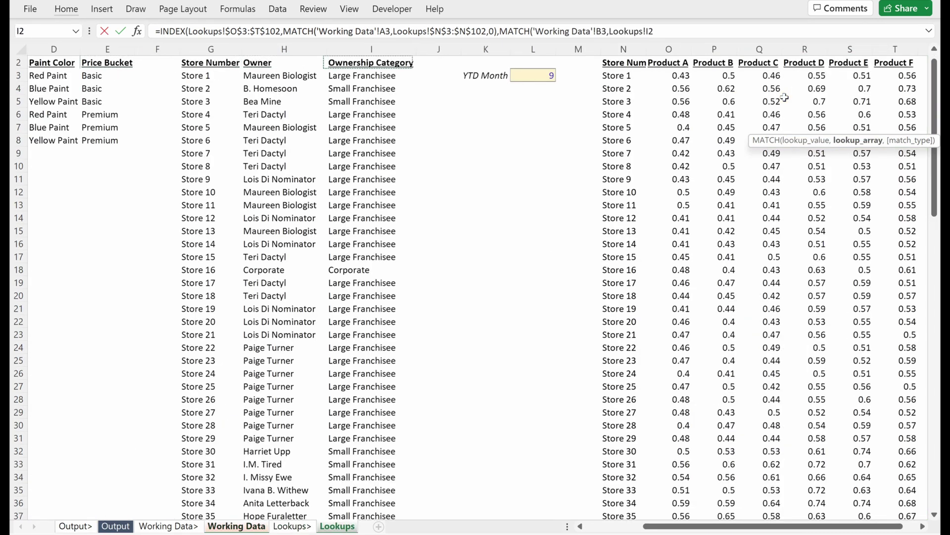
key("ctrl+Right")
key("ctrl+Right")
key("Left")
key("Left")
key("Left")
key("Left")
key("Left")
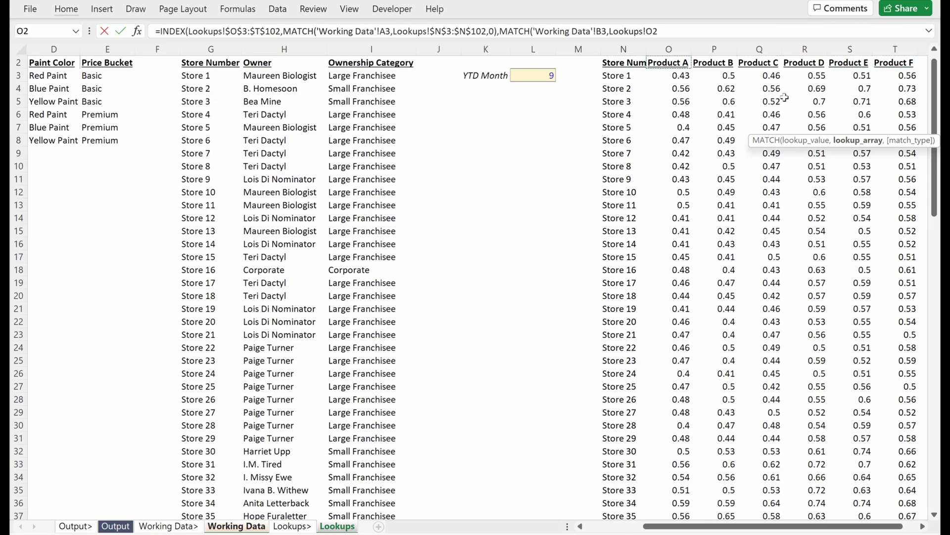
key("ctrl+shift+Right")
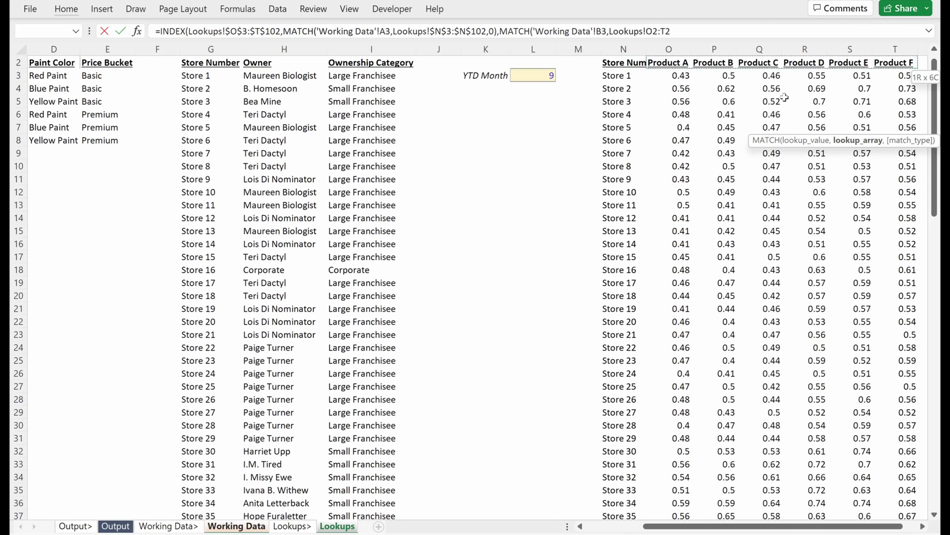
key("F4")
type(",")
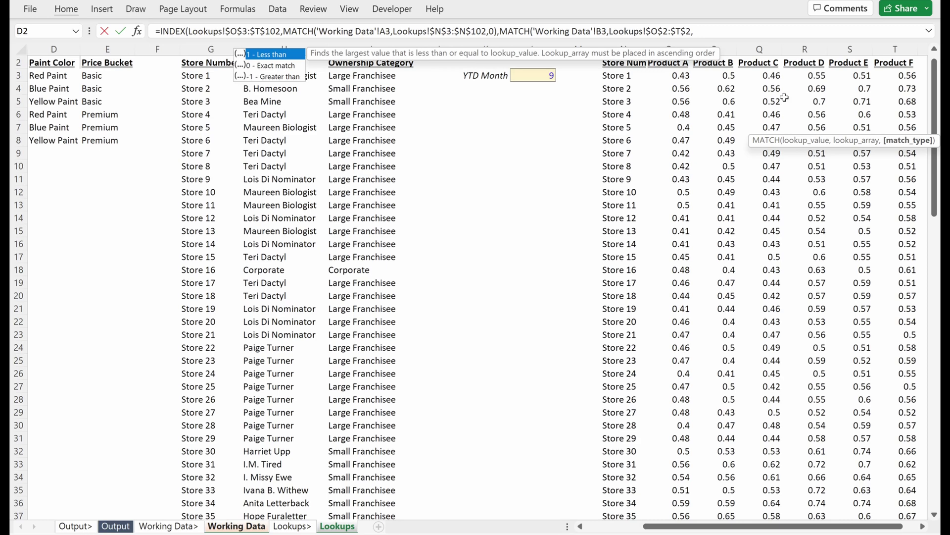
type("0))")
key("Return")
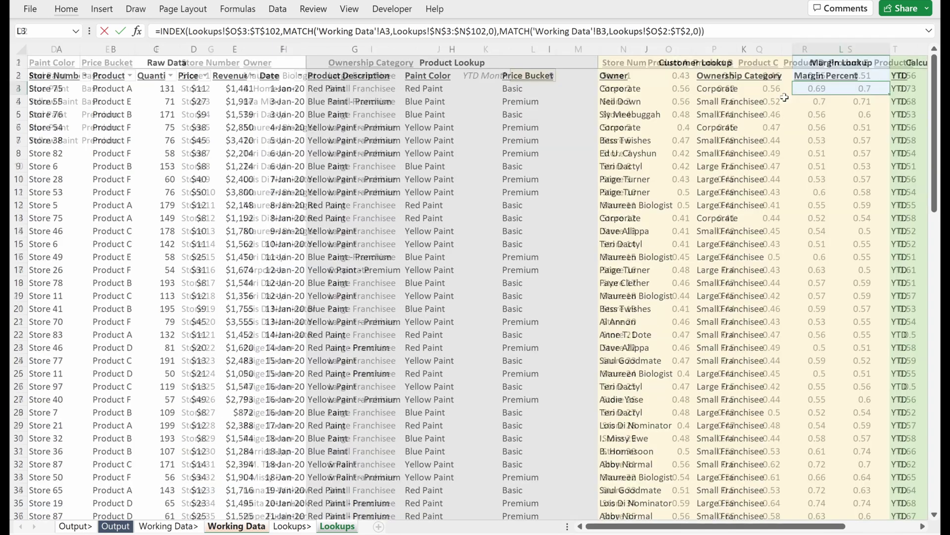
Fill the margin formula from L3 down to L1218 and format the column's results as percentages
key("Up")
key("ctrl+shift+d")
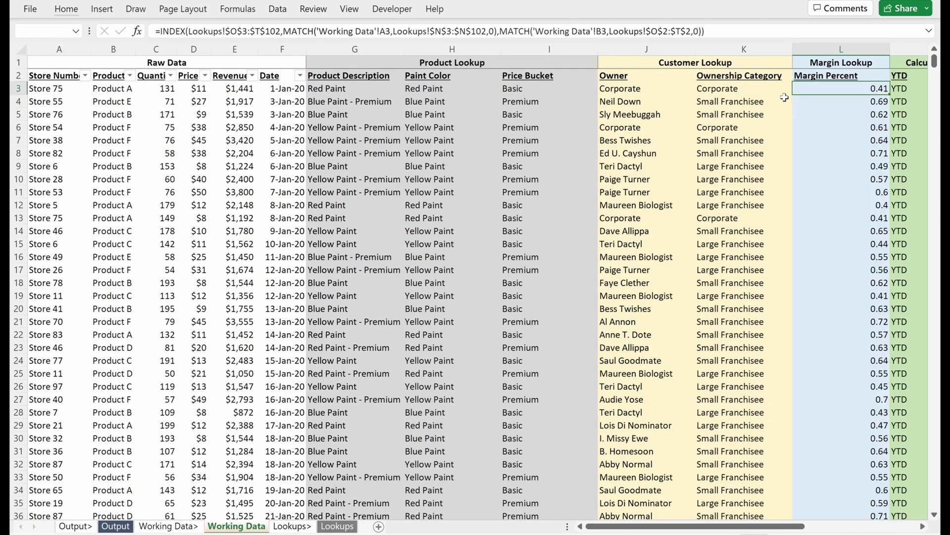
key("ctrl+shift+Down")
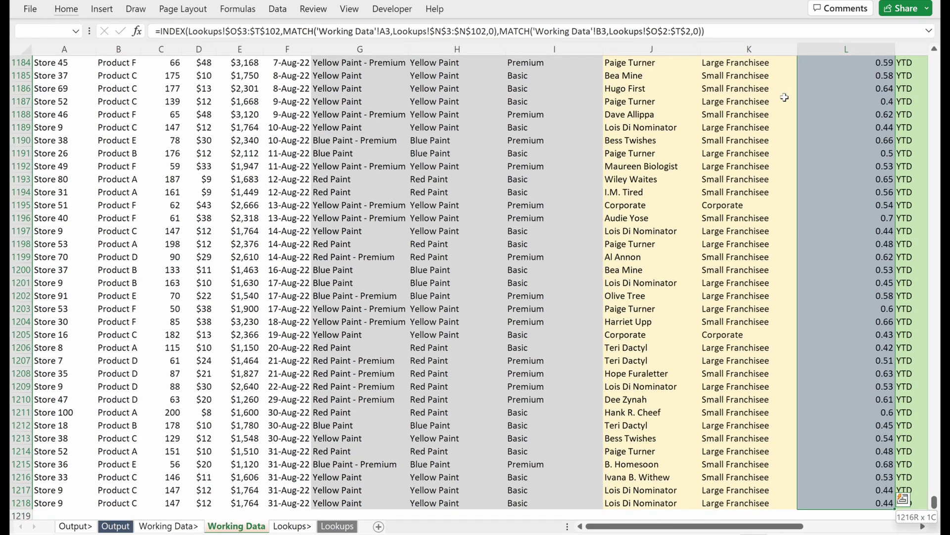
key("ctrl+BackSpace")
key("ctrl+shift+5")
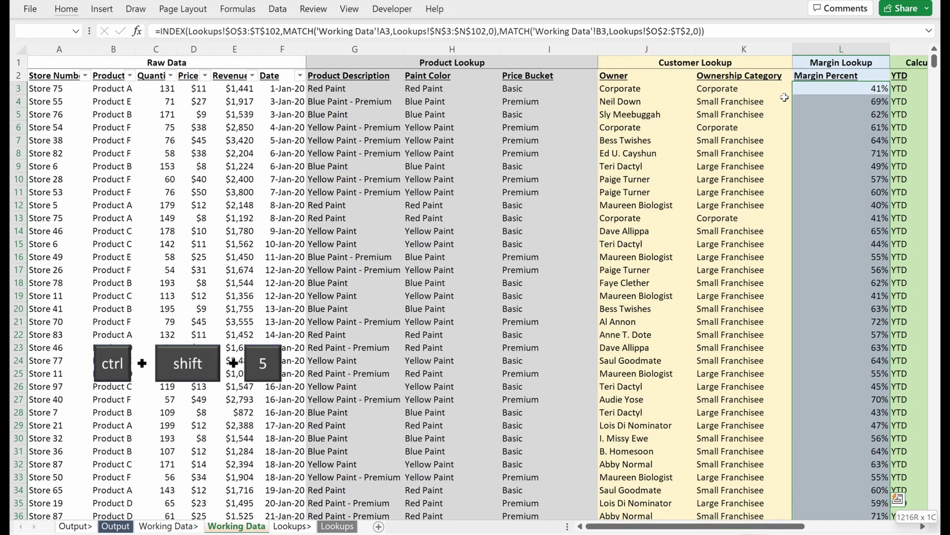
Examine the store, product and margin percent in row 9 of Working Data
key("Down")
key("Down")
key("Down")
key("Down")
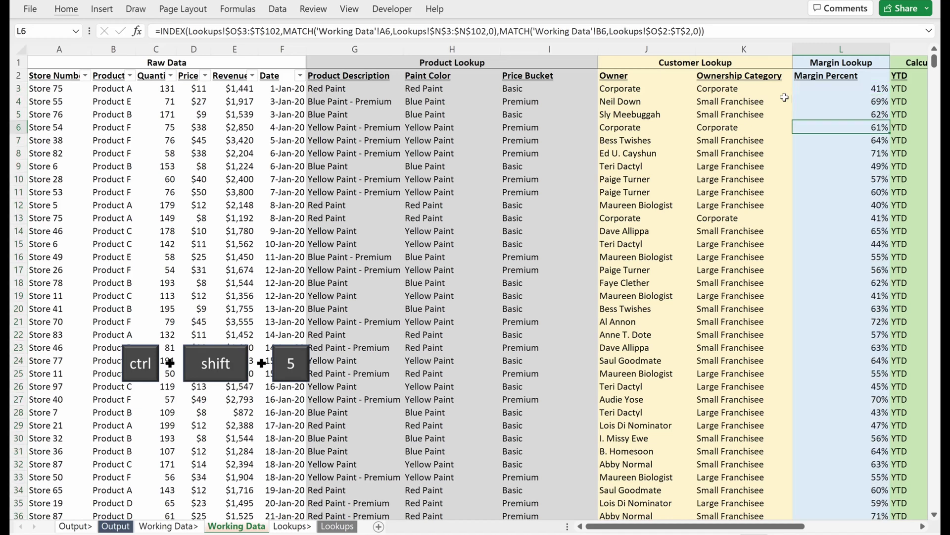
key("Down")
key("Down")
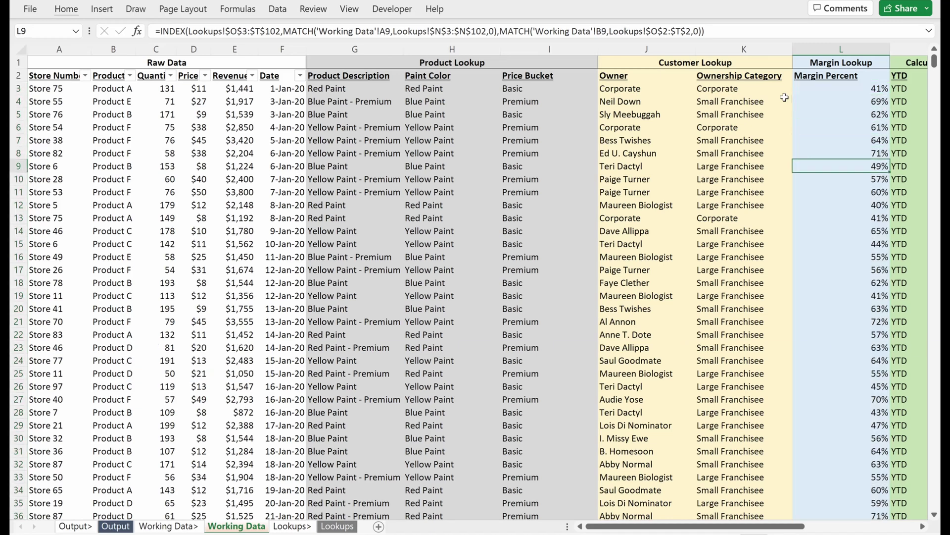
key("ctrl+shift+Left")
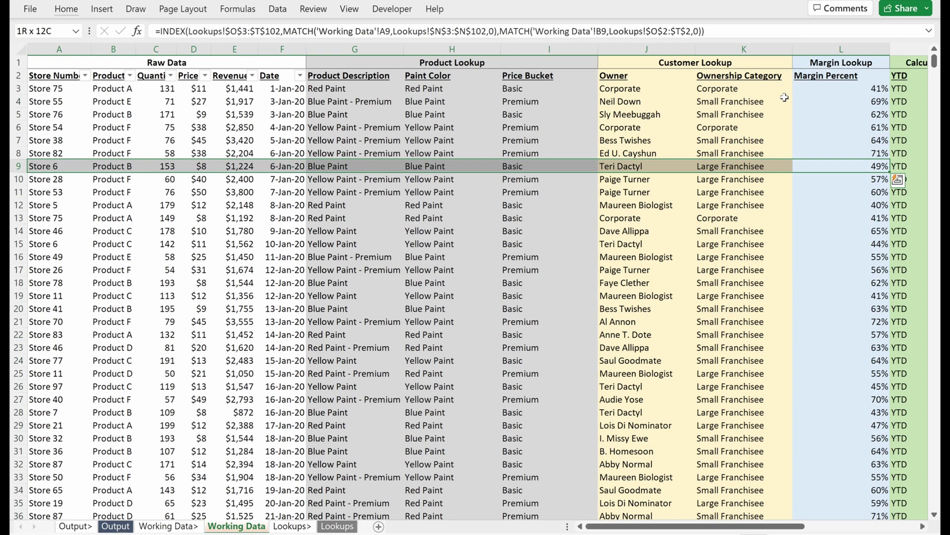
key("ctrl+shift+Right")
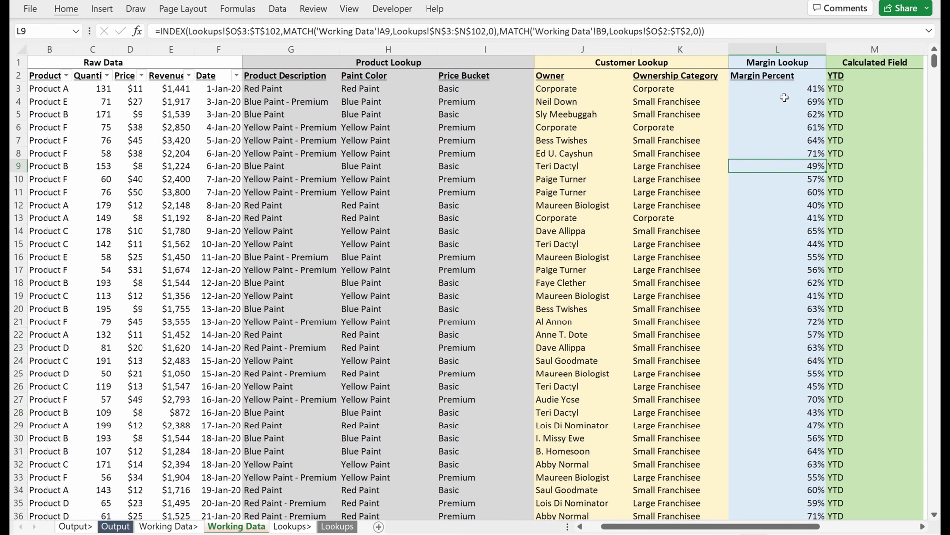
Check the margin for Store 6 and Product B in the Lookups sheet's margin table
key("ctrl+Page_Down")
key("ctrl+Page_Down")
key("Down")
key("Right")
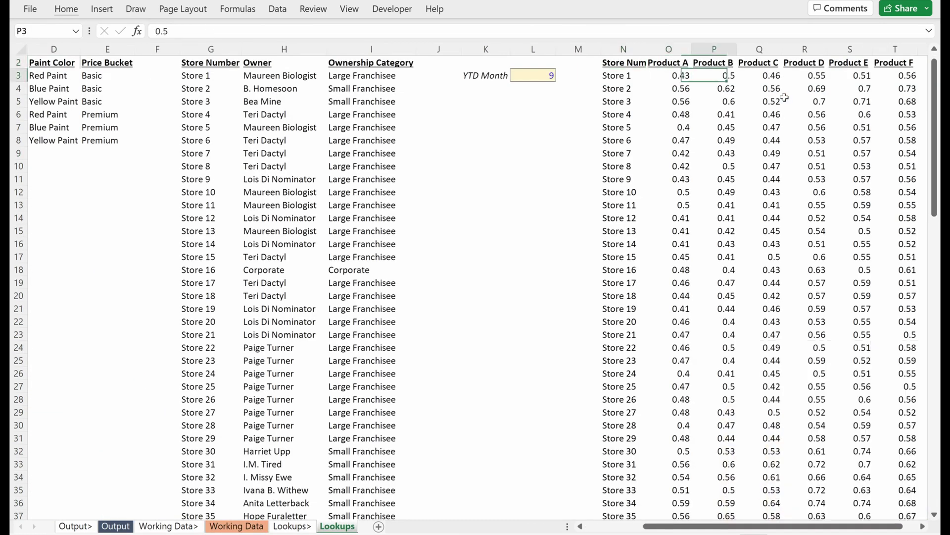
key("Down")
key("Down")
key("Down")
key("Down")
key("Down")
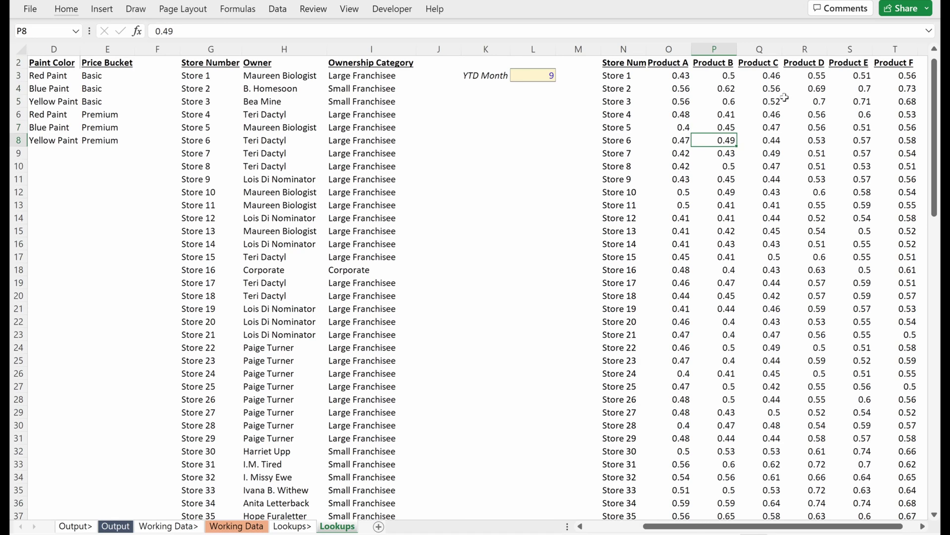
Return to Working Data and examine the store, product and margin percent in row 22
key("ctrl+Page_Up")
key("ctrl+Page_Up")
key("Down")
key("Down")
key("Down")
key("Down")
key("Down")
key("Down")
key("Down")
key("Down")
key("Down")
key("Down")
key("Down")
key("Down")
key("Down")
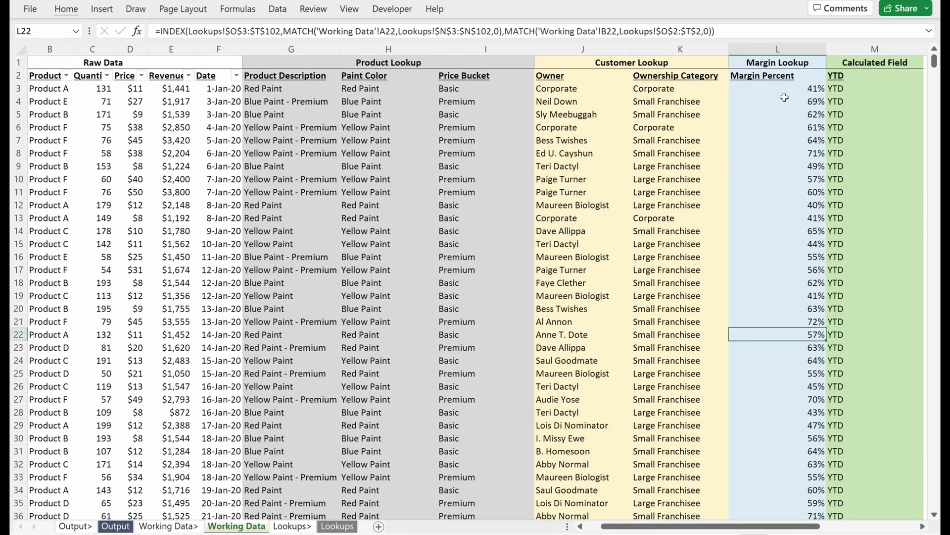
key("ctrl+shift+Left")
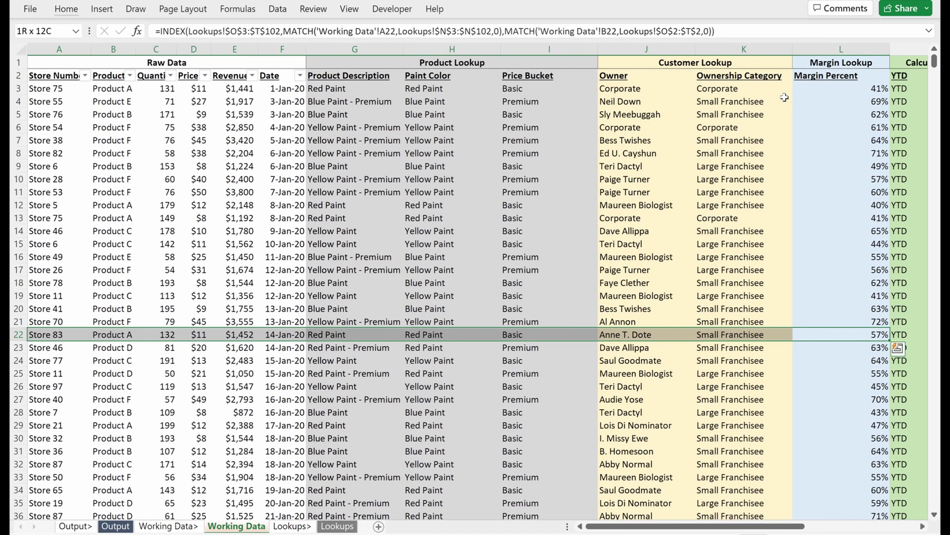
key("Right")
key("Left")
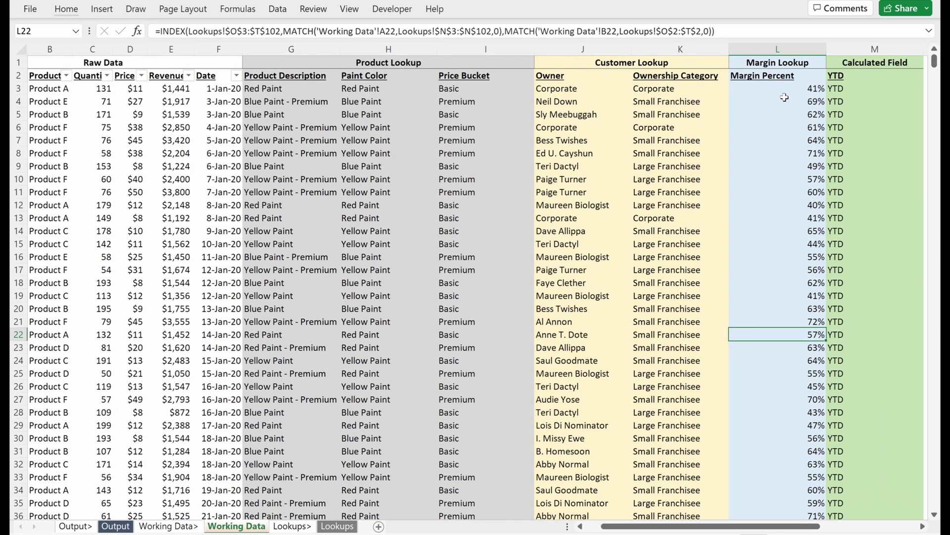
Check the margin for Store 83 and Product A in the Lookups margin table, and return to Working Data
key("ctrl+Page_Down")
key("ctrl+Page_Down")
key("Down")
key("Down")
key("Down")
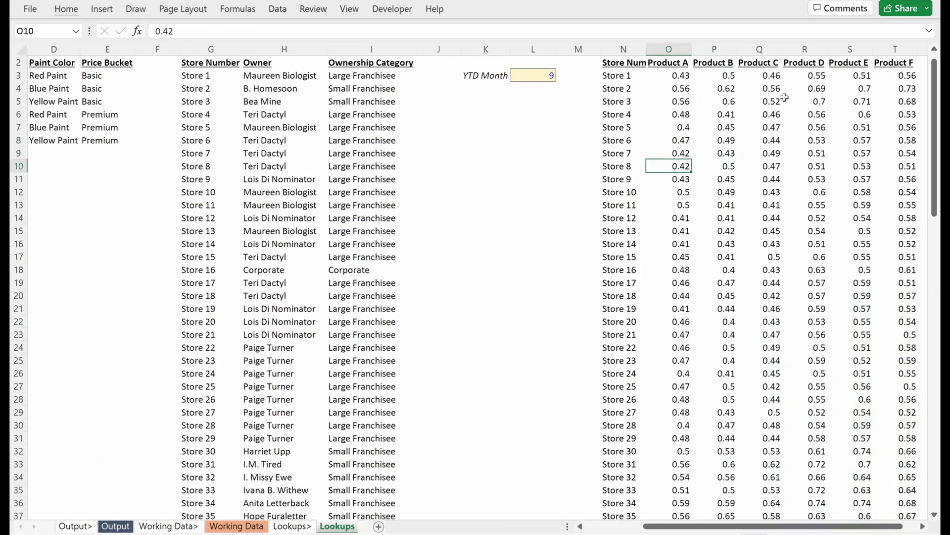
key("Left")
key("ctrl+Down")
key("Up")
key("Up")
key("Up")
key("Up")
key("Up")
key("Up")
key("Up")
key("Up")
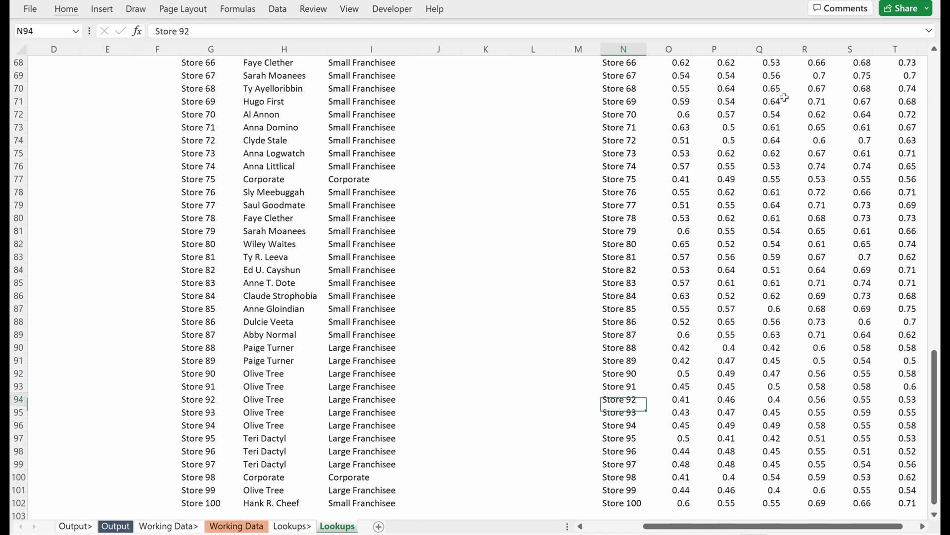
key("Up")
key("Up")
key("Up")
key("Up")
key("Up")
key("Up")
key("Up")
key("Up")
key("Up")
key("Right")
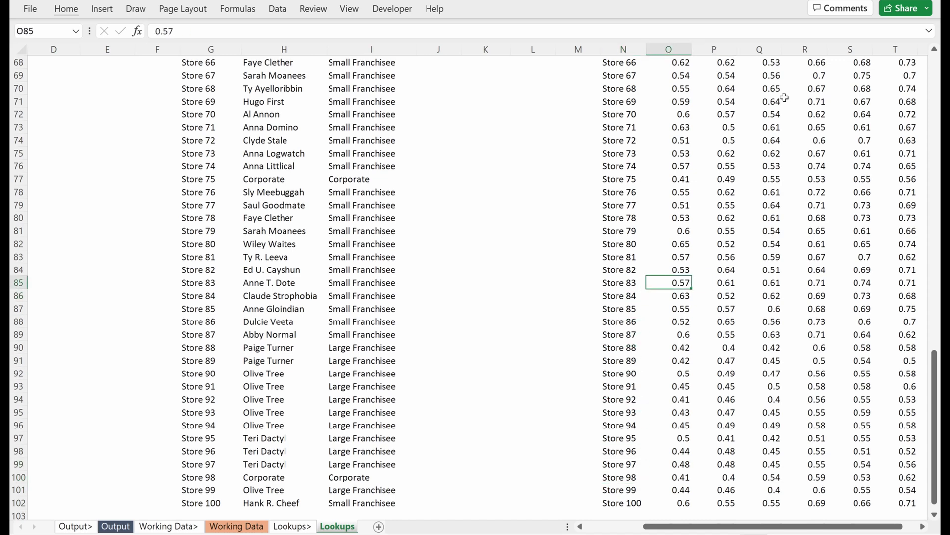
key("ctrl+Page_Up")
key("ctrl+Page_Up")
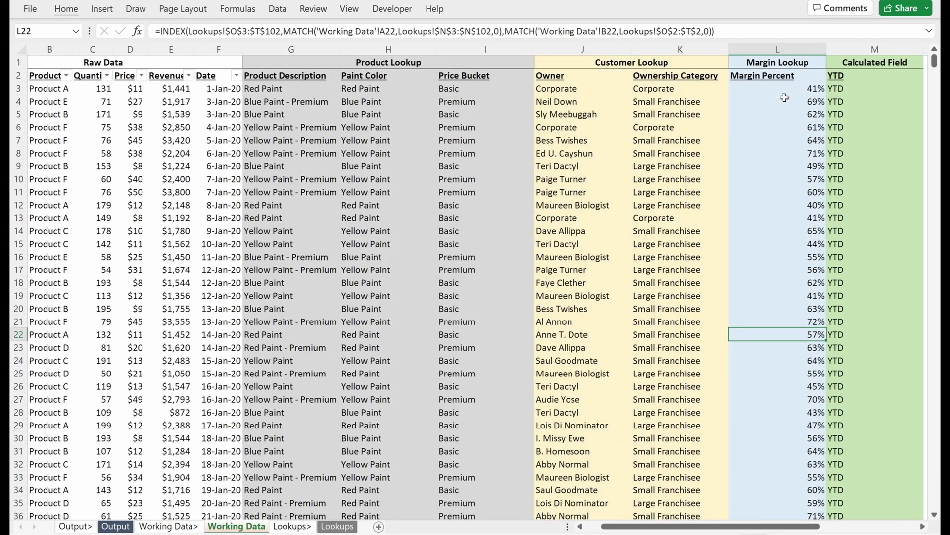
Copy the whole YTD column M into the adjacent column N of Working Data
key("Right")
key("Up")
key("Left")
key("Right")
key("Right")
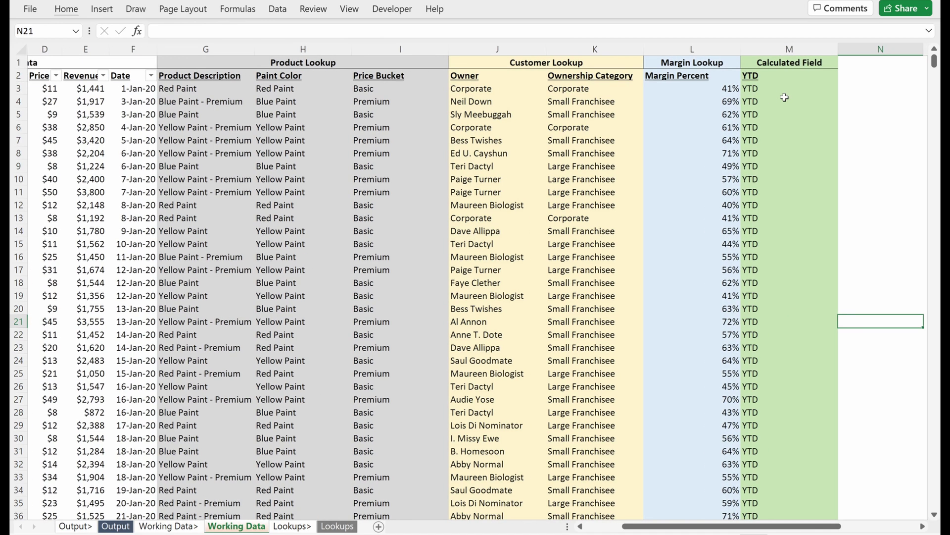
key("Left")
key("ctrl+space")
key("shift+Right")
key("ctrl+r")
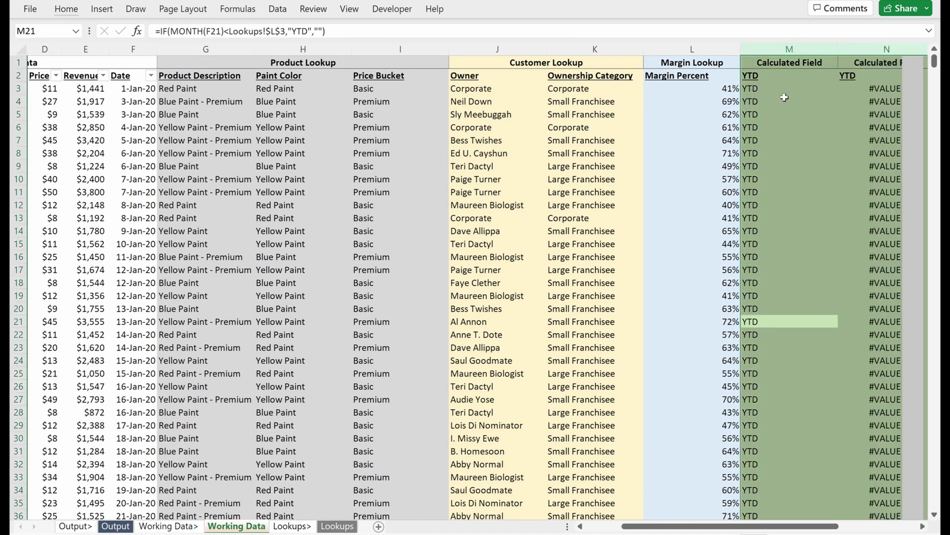
Clear the duplicated Calculated Field heading in N1 and title column N Margin Dollars in N2
key("Right")
key("ctrl+Up")
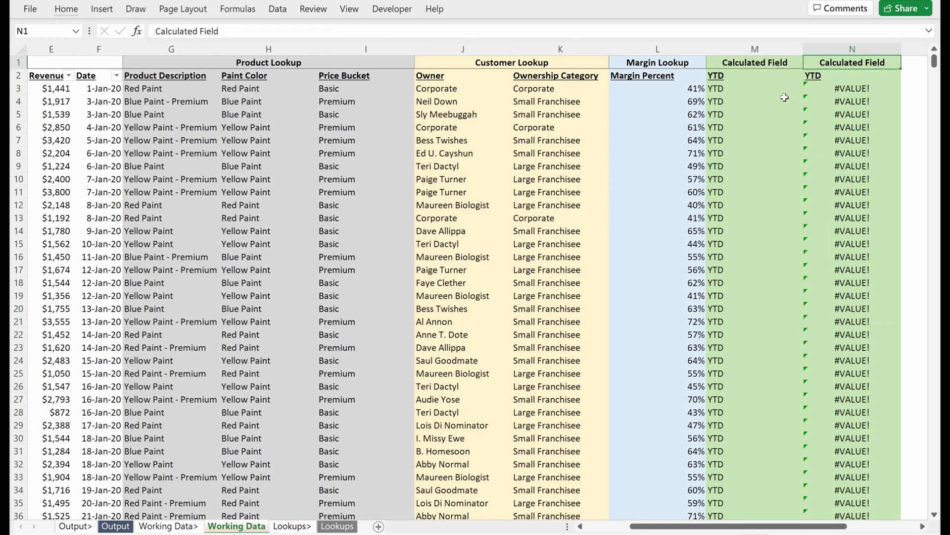
key("Delete")
key("Down")
type("Margin Dollars")
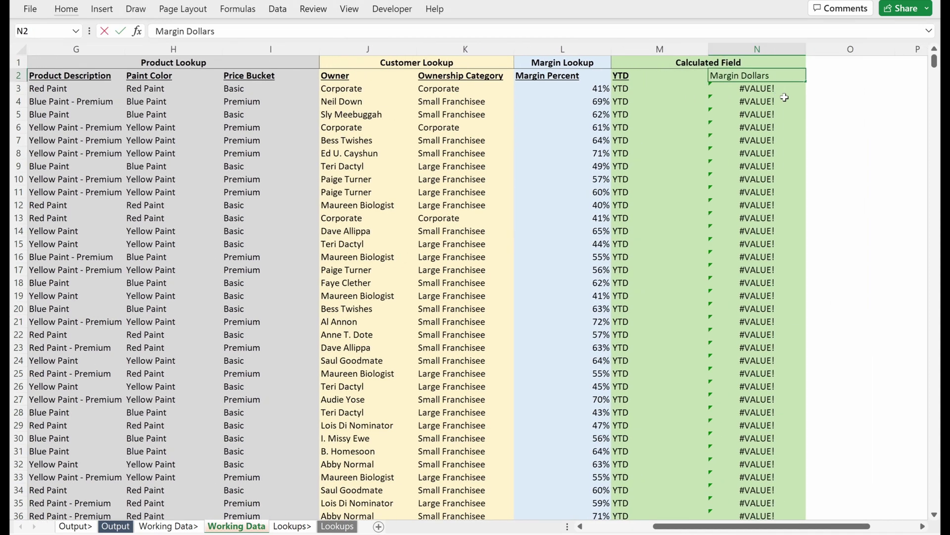
key("Return")
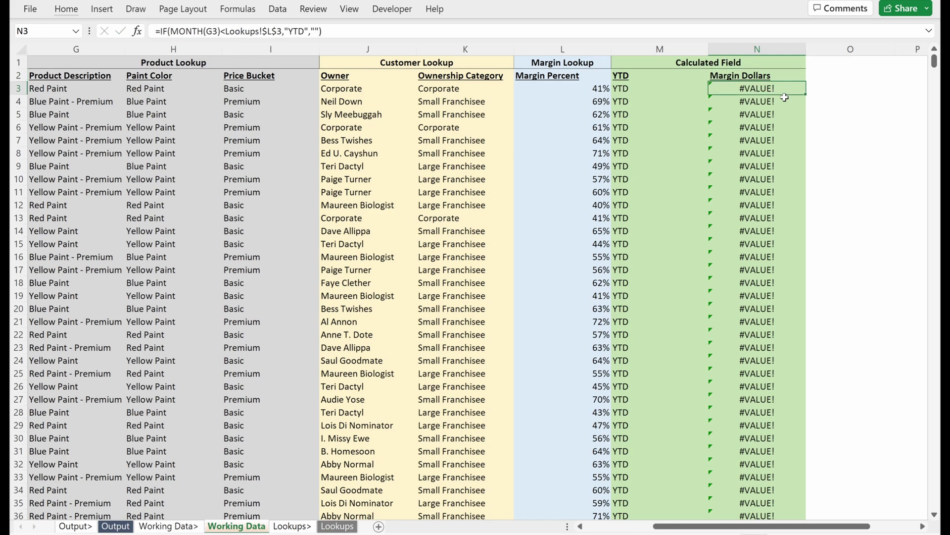
Enter the formula =L3*E3 in N3 to multiply the row's margin percent by its revenue
type("=")
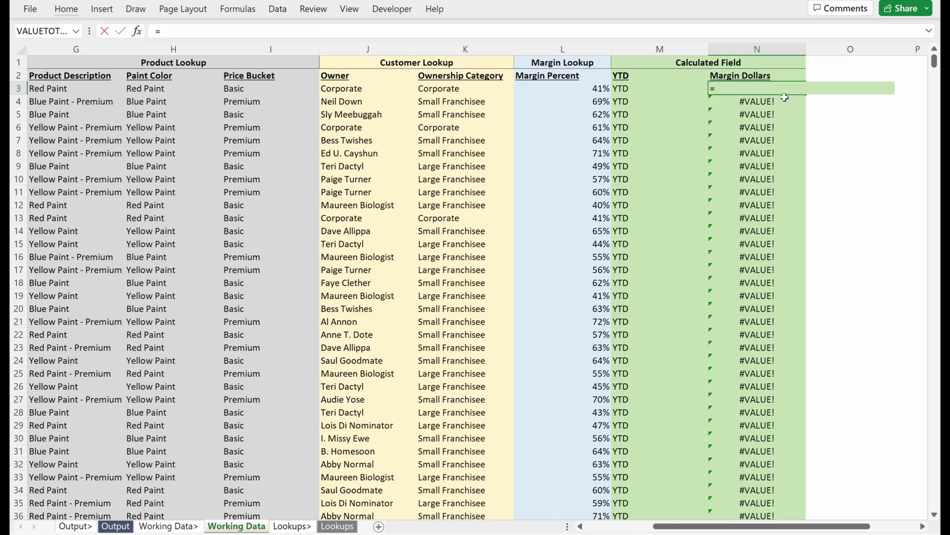
key("ctrl+Left")
key("Right")
key("Right")
key("Right")
key("Right")
key("Right")
key("Right")
key("Right")
key("Right")
key("Right")
key("Right")
key("Right")
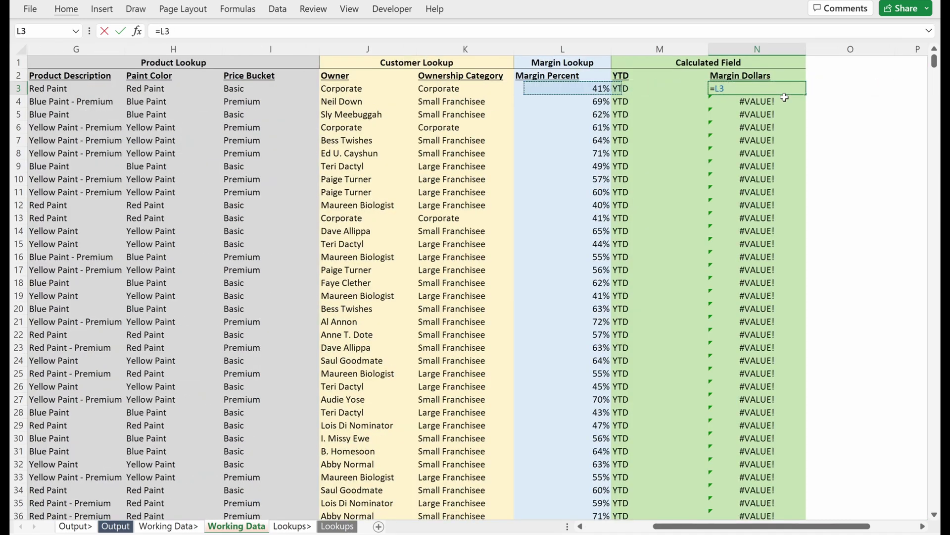
type("*")
key("ctrl+Left")
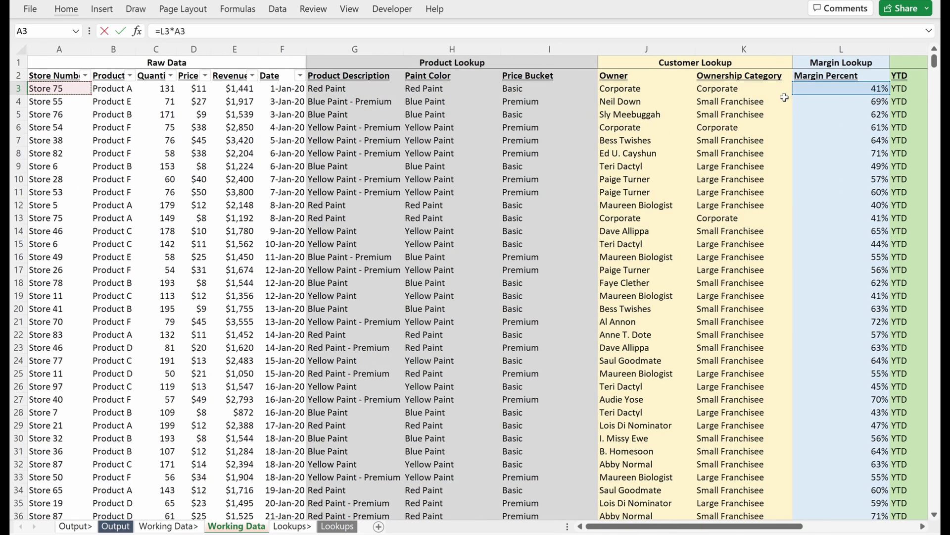
key("Right")
key("Right")
key("Right")
key("Right")
key("Return")
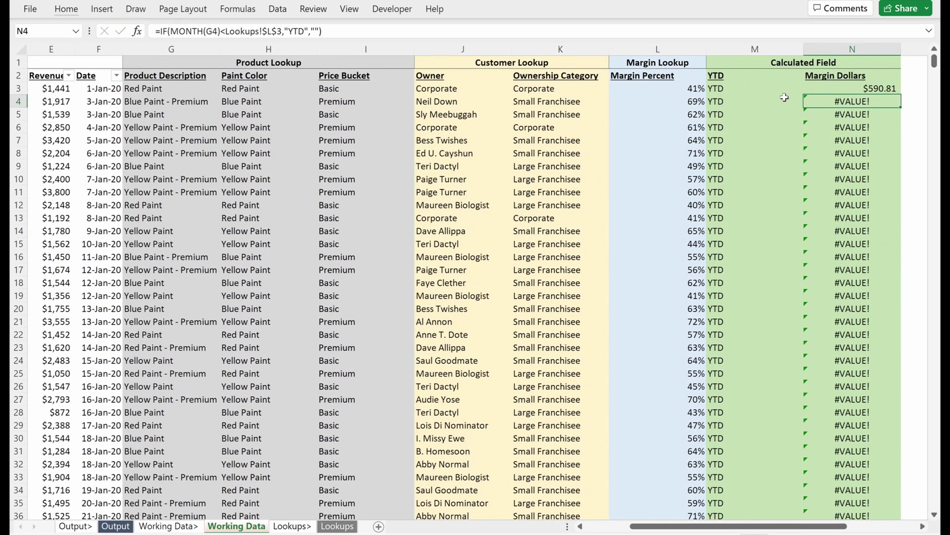
Fill the N3 formula down the Margin Dollars column and inspect the cells it references
key("Up")
key("ctrl+shift+Down")
key("ctrl+d")
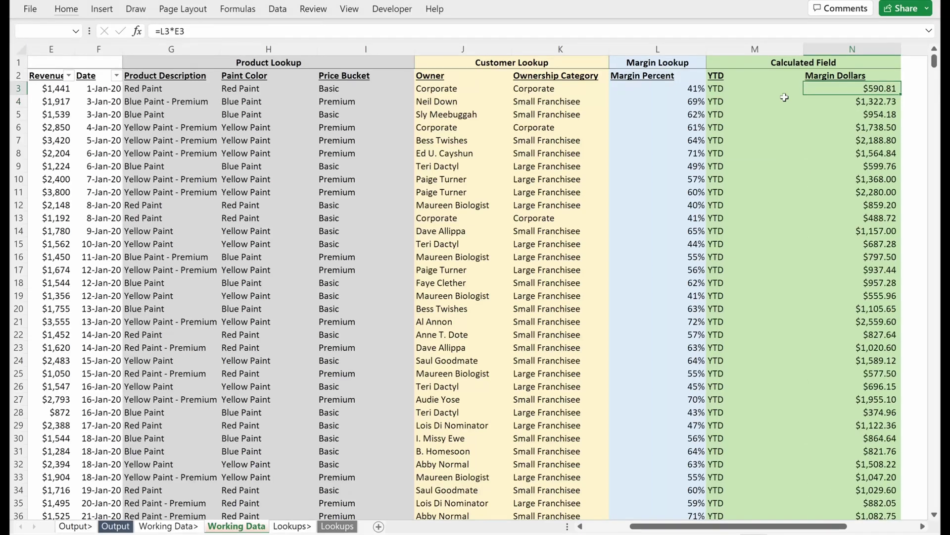
key("F2")
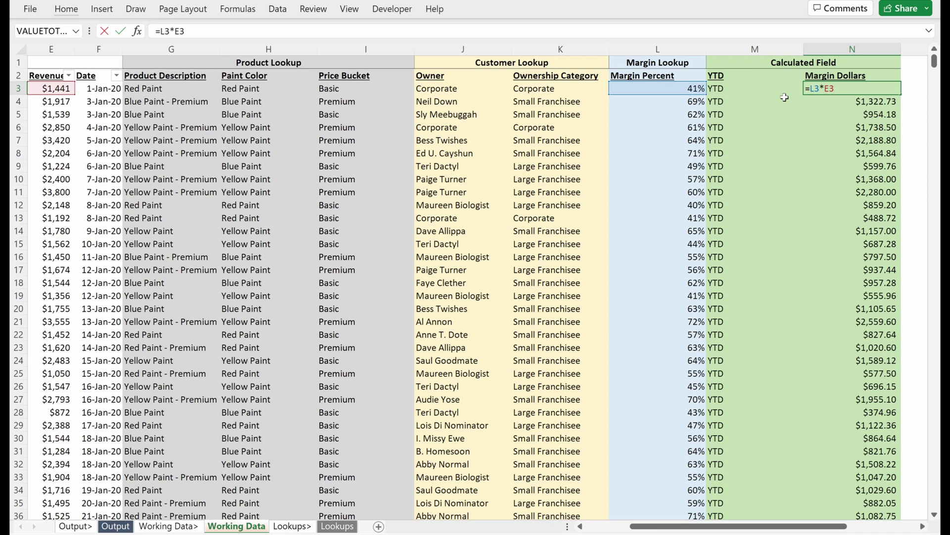
key("Escape")
Copy the Margin Dollars column into column O and rename its O2 heading COGS Dollars
key("Right")
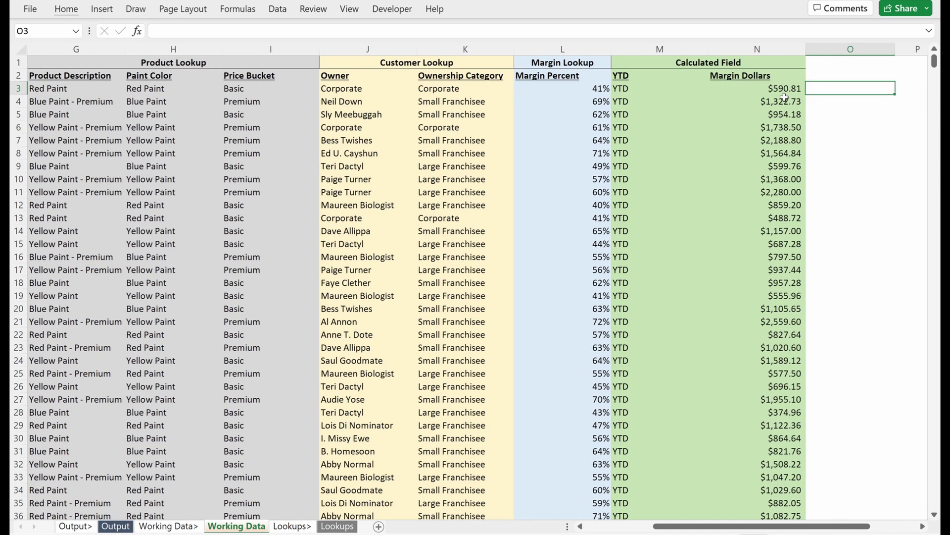
key("ctrl+space")
key("ctrl+r")
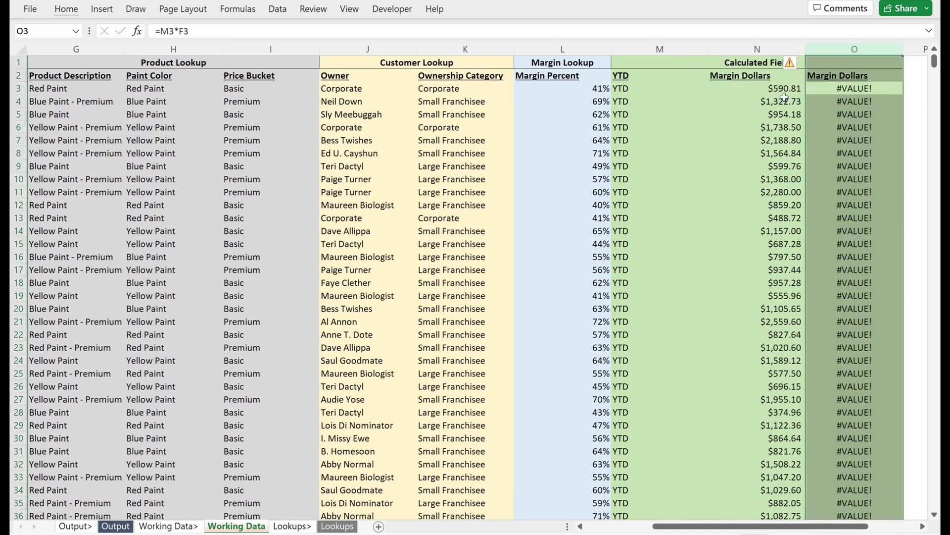
key("Up")
key("F2")
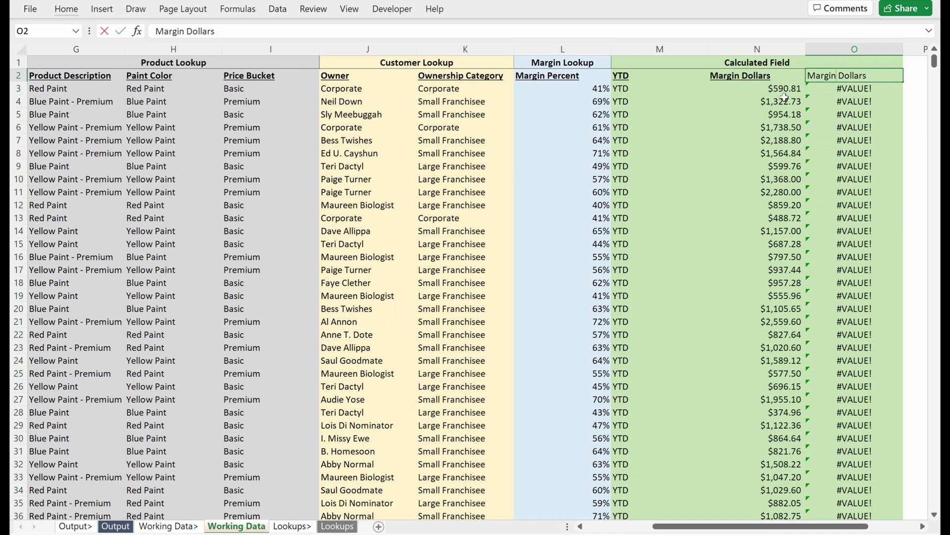
key("shift+Home")
type("COGS")
key("Return")
Enter =E3-N3 in O3 to subtract margin from revenue, and fill it down the COGS Dollars column
type("=")
key("Left")
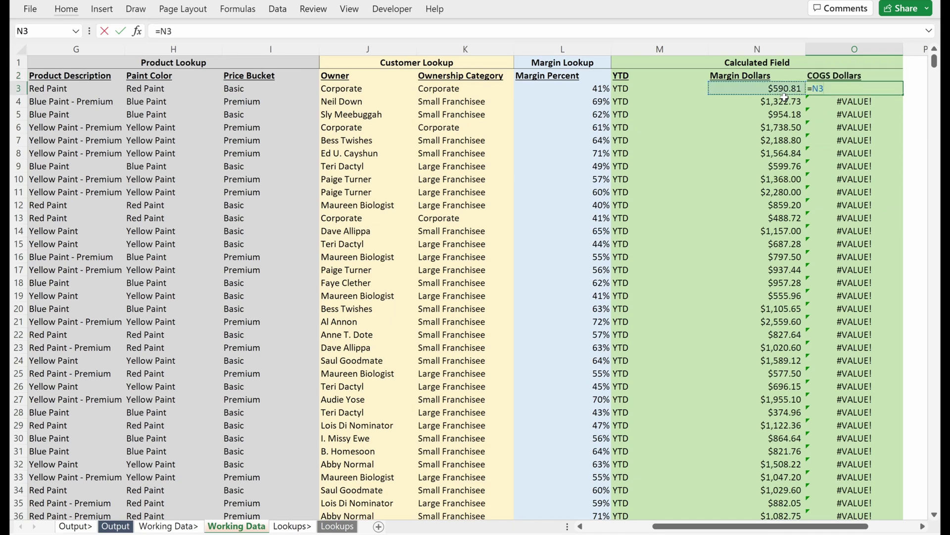
key("ctrl+Left")
key("Right")
key("Right")
key("Right")
key("Right")
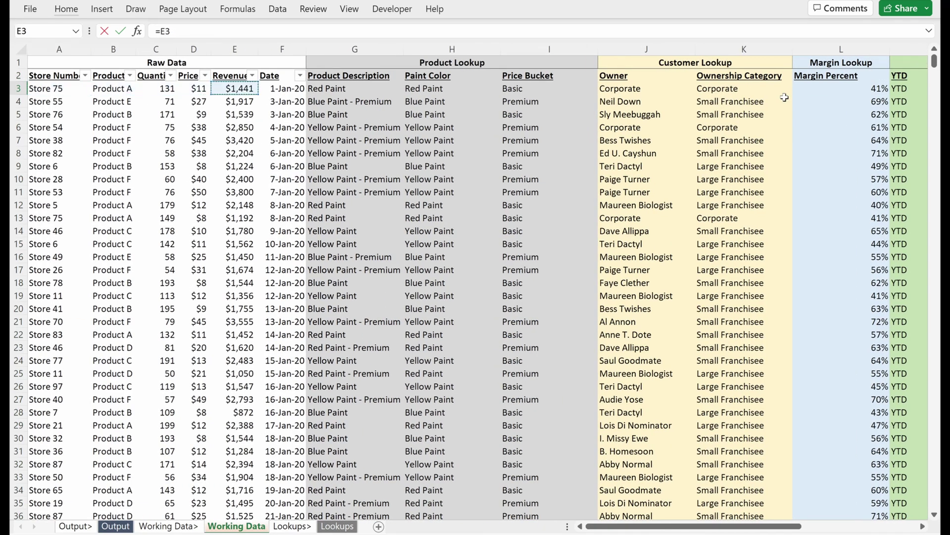
type("-")
key("ctrl+Left")
key("ctrl+Right")
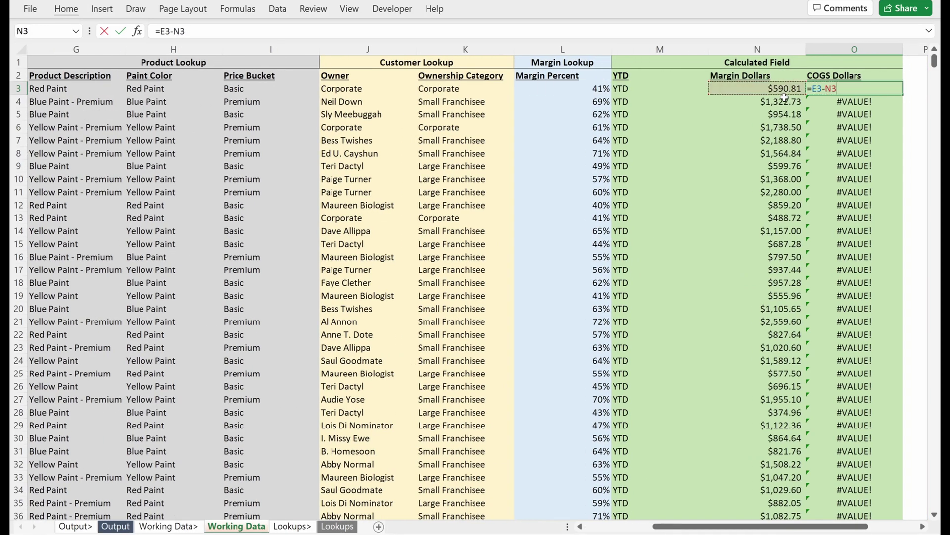
key("Return")
key("Up")
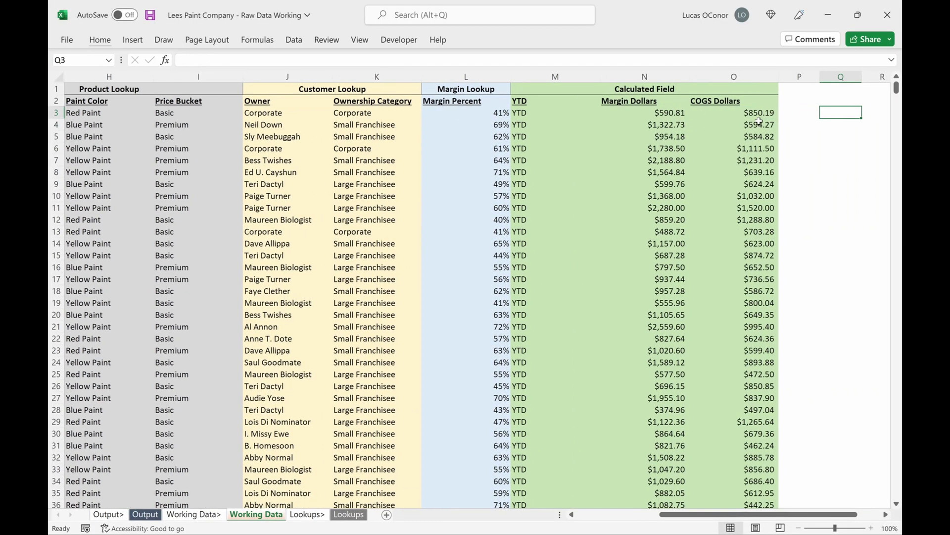
Enter the check formula =E3-SUM(N3:O3) in P3 to compare revenue with margin plus COGS
key("Left")
type("=")
key("Left")
key("Left")
key("Left")
key("Left")
key("Left")
key("Left")
key("Left")
key("Left")
key("Left")
key("Left")
key("Left")
key("Left")
key("Left")
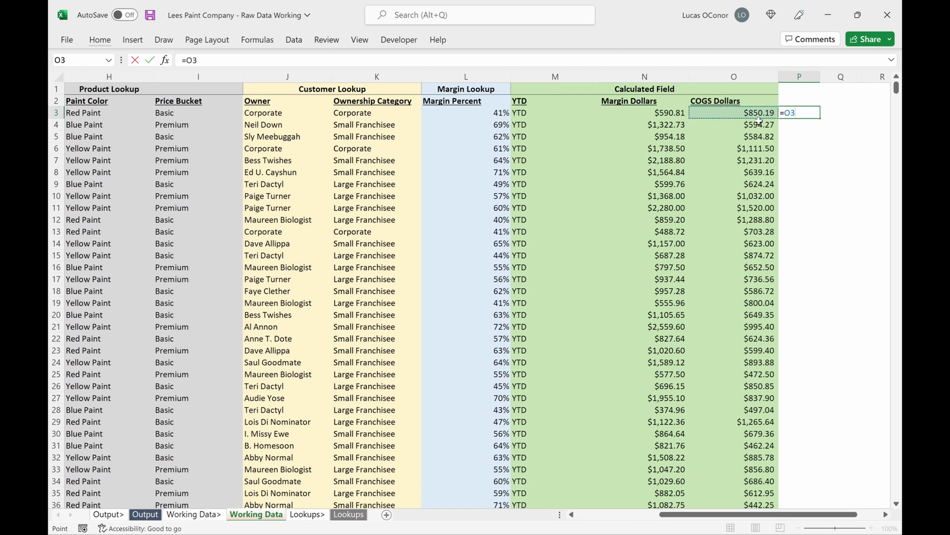
key("Right")
key("Right")
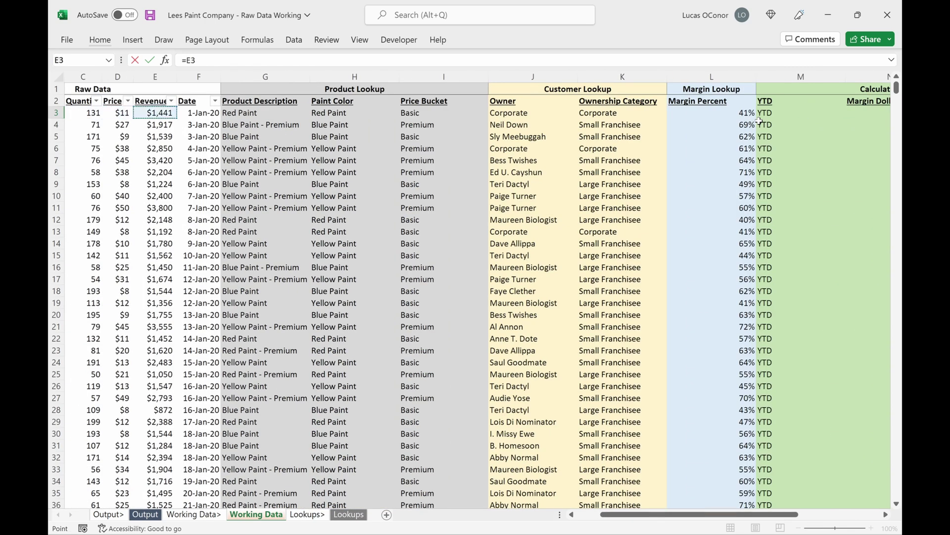
type("-SUM(")
key("Left")
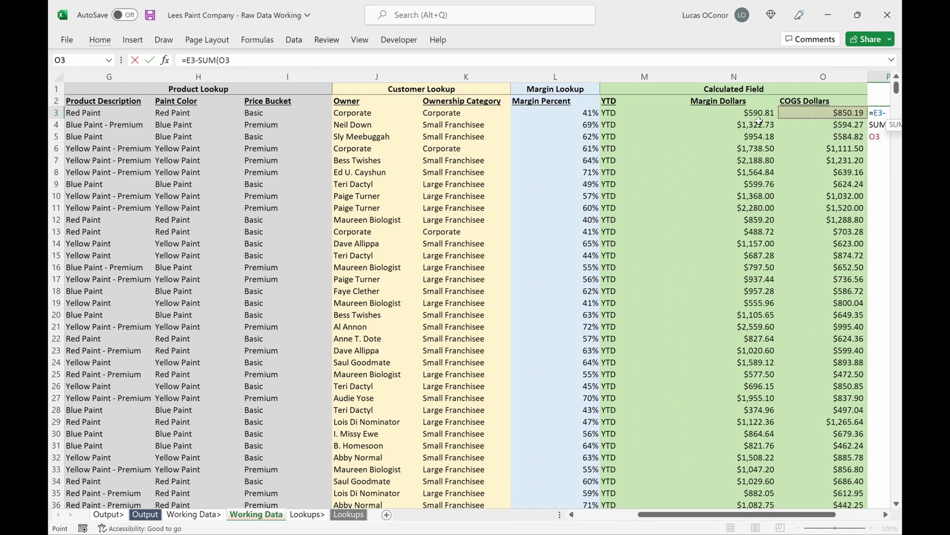
key("shift+Left")
key("Return")
key("Return")
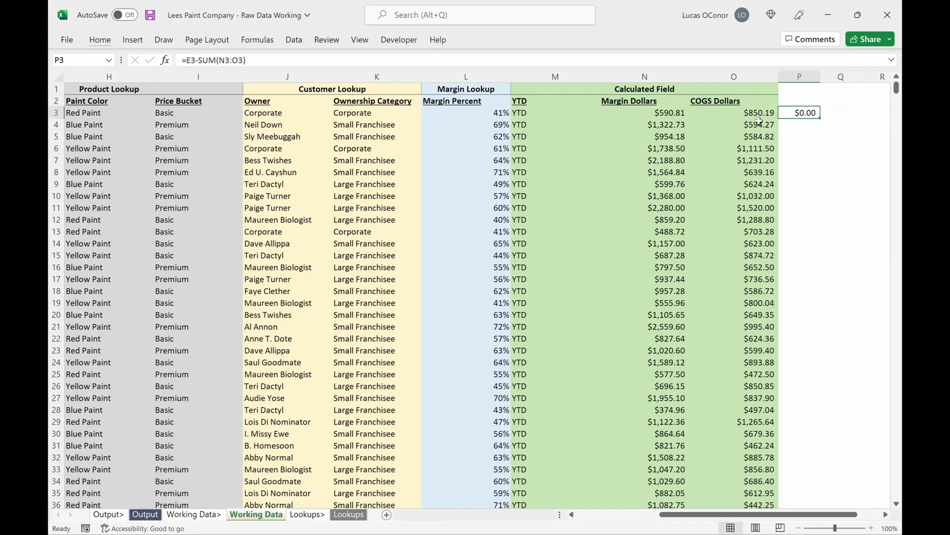
Fill the check formula down column P for all data rows, look through the differences and clear the check column
key("ctrl+d")
key("Down")
key("ctrl+shift+Down")
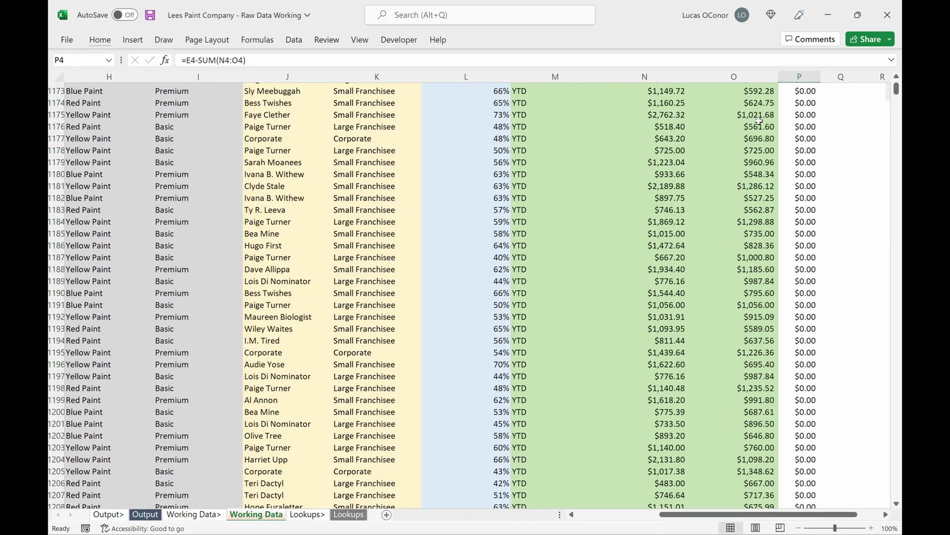
key("ctrl+BackSpace")
key("Delete")
Review the headings and first-row values of the Margin Dollars and COGS Dollars columns
key("Left")
key("Up")
key("Up")
key("Up")
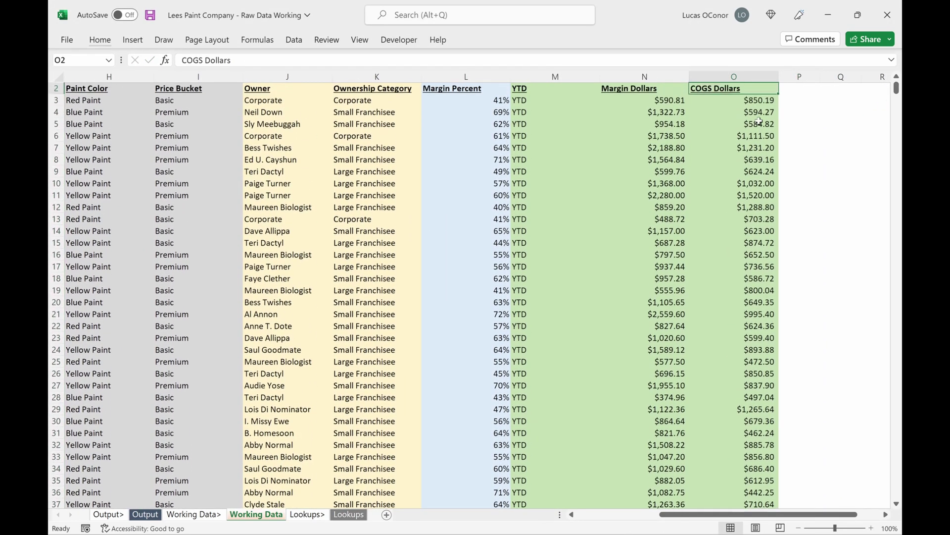
key("Left")
key("Down")
key("Down")
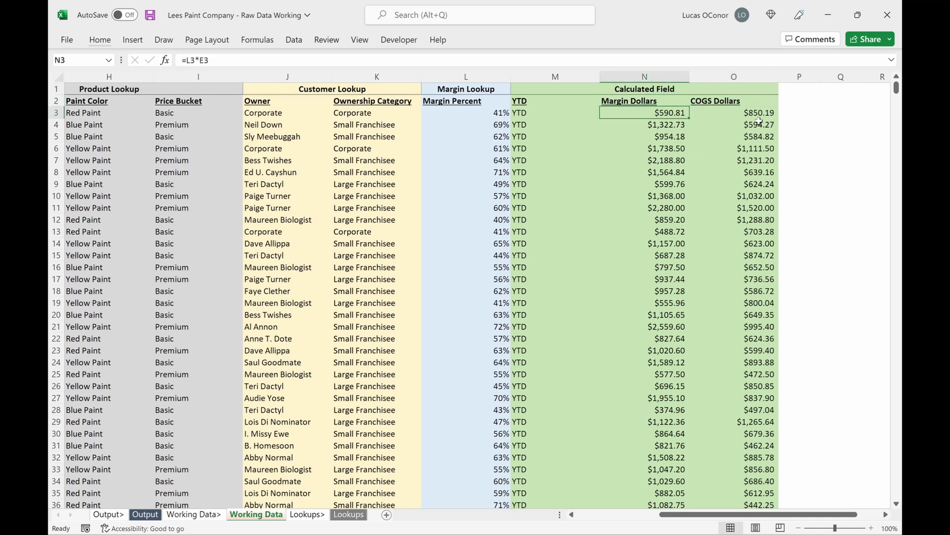
key("Right")
key("Up")
key("Left")
key("Down")
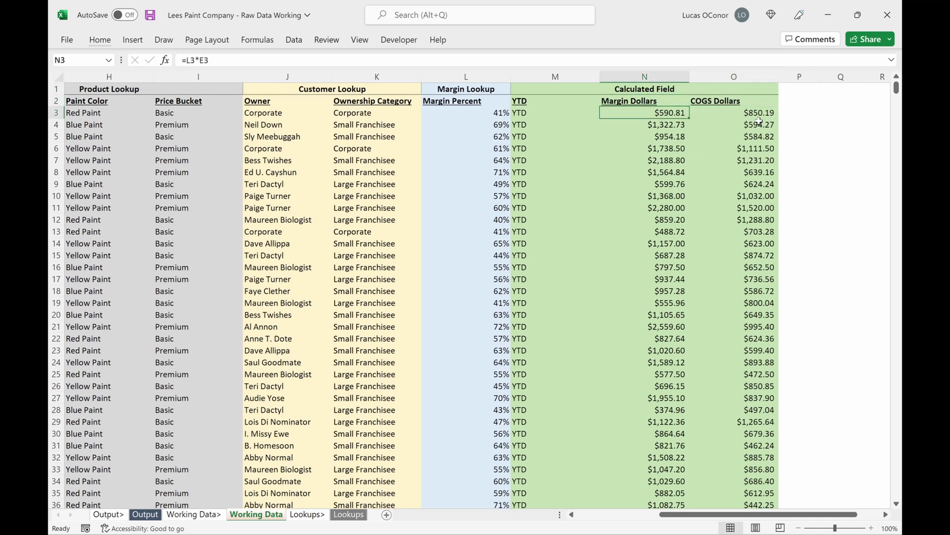